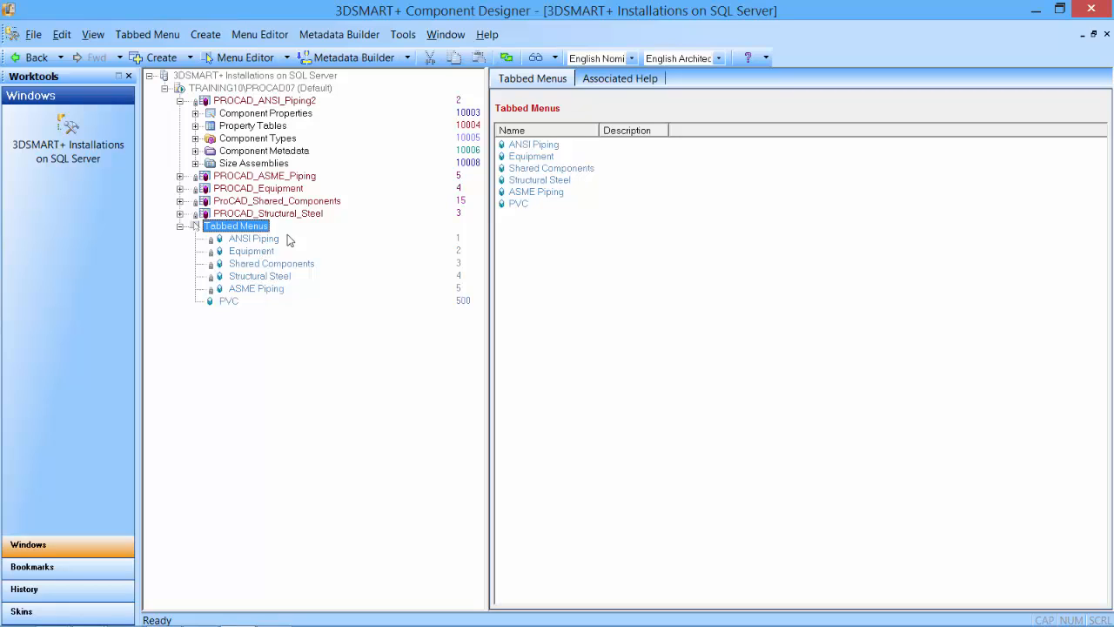
# Load the existing ANSI Piping tabbed menu from the database into the Menu Editor.
pyautogui.click(286, 58)
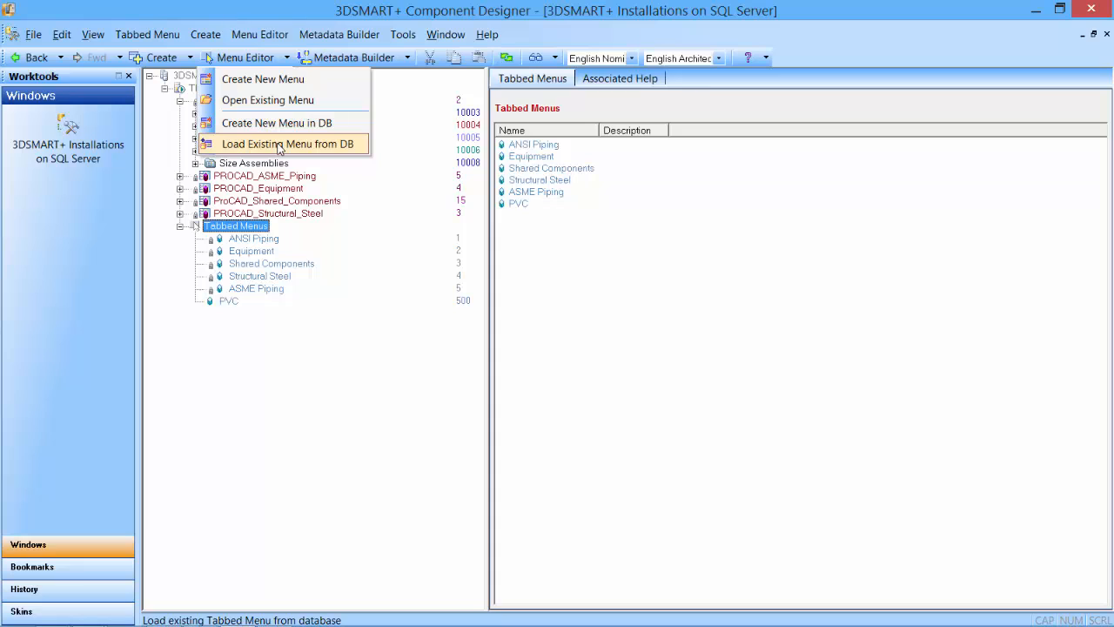
pyautogui.click(261, 37)
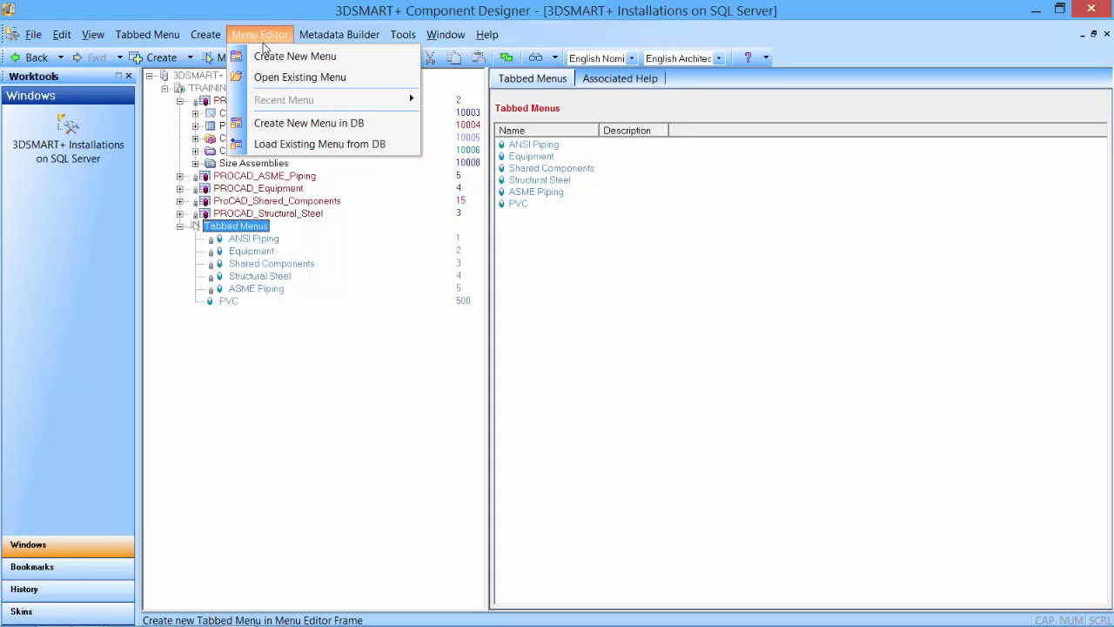
pyautogui.click(272, 145)
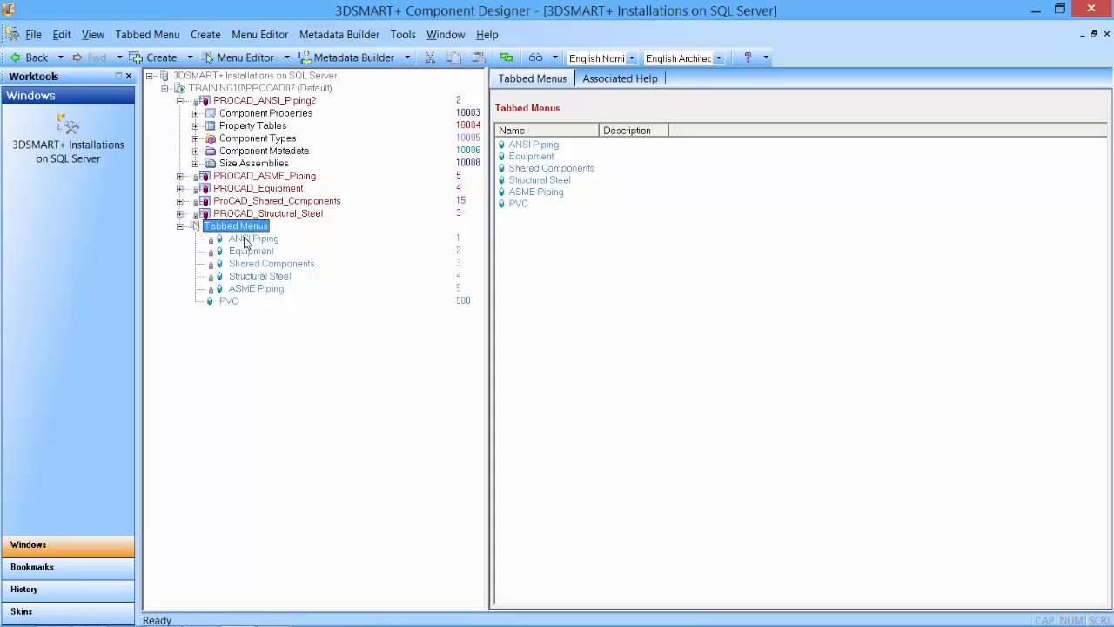
pyautogui.doubleClick(252, 239)
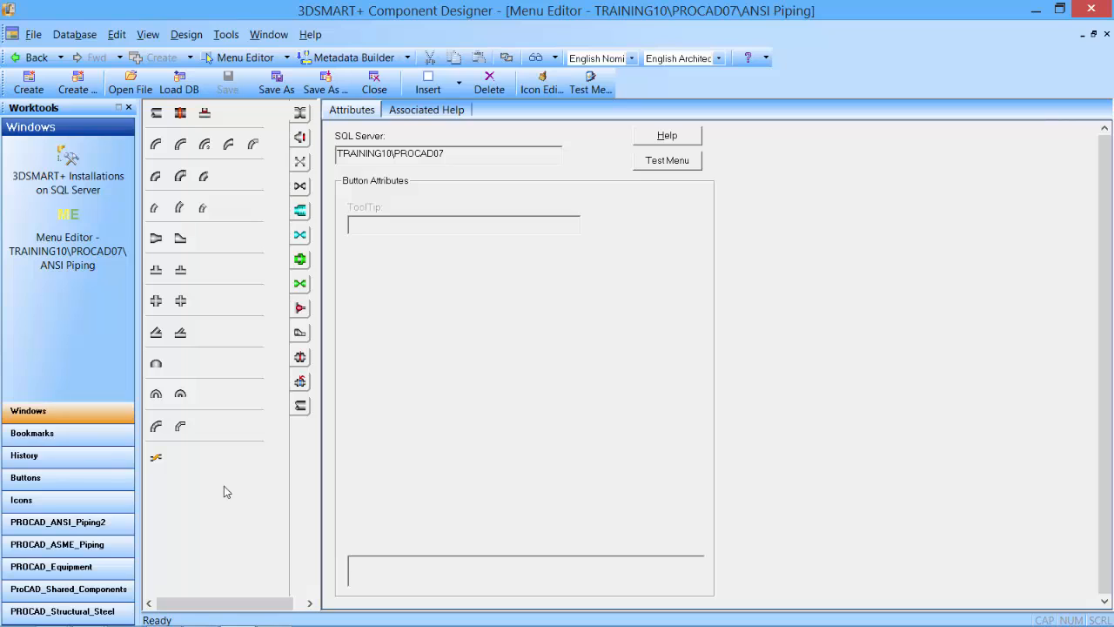
pyautogui.rightClick(297, 437)
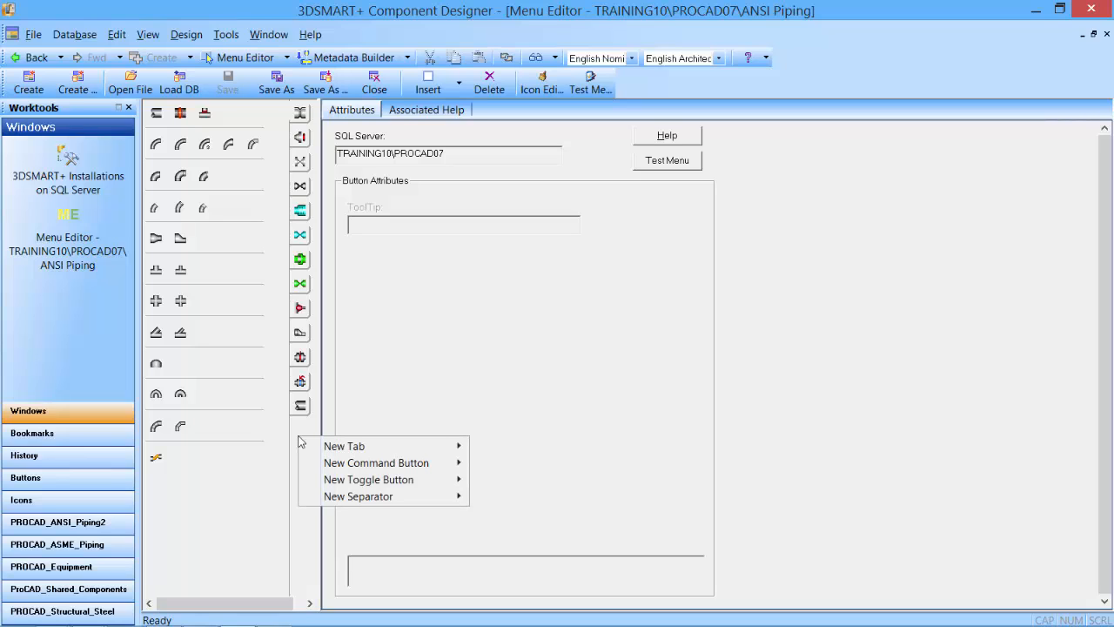
pyautogui.moveTo(352, 451)
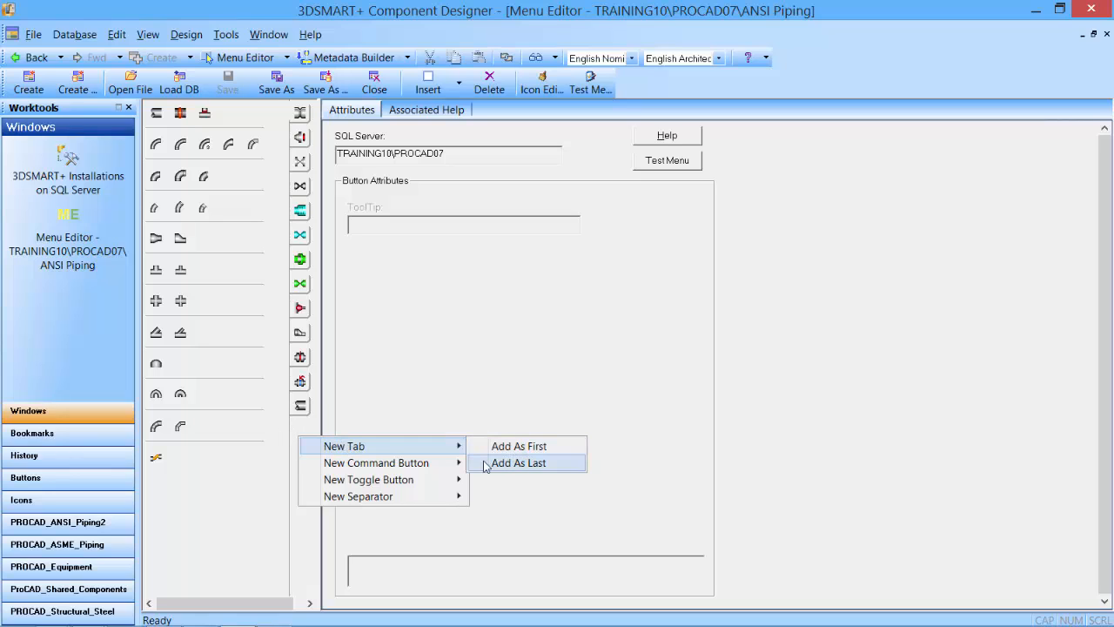
pyautogui.click(251, 523)
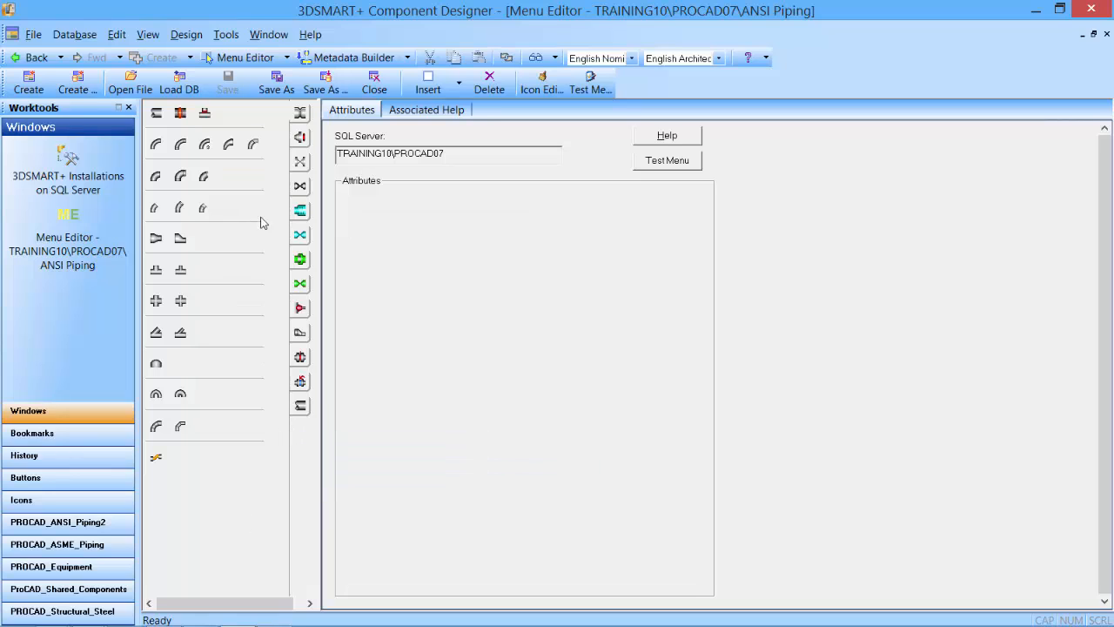
# Add a new command button as the last item on the Flanges and Gaskets tab.
pyautogui.click(300, 137)
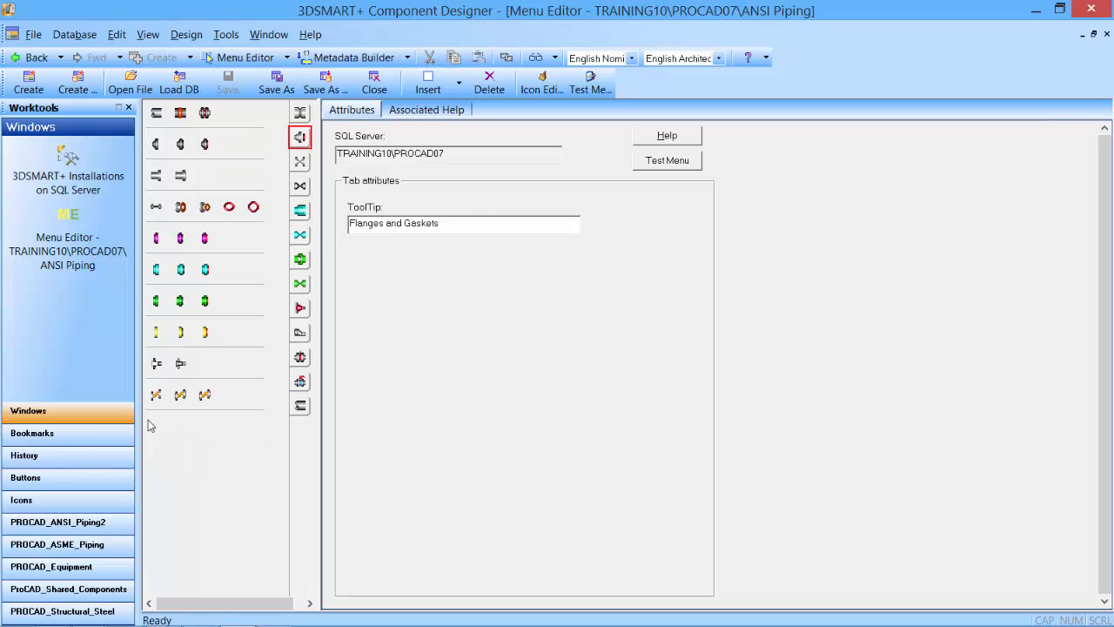
pyautogui.rightClick(241, 443)
pyautogui.moveTo(322, 468)
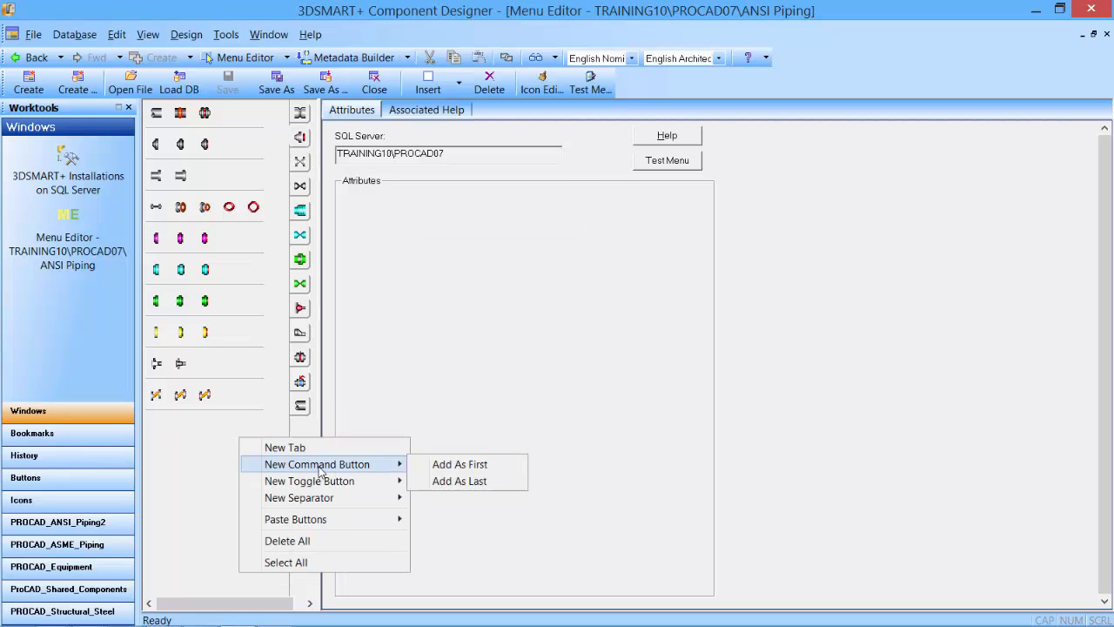
pyautogui.click(461, 488)
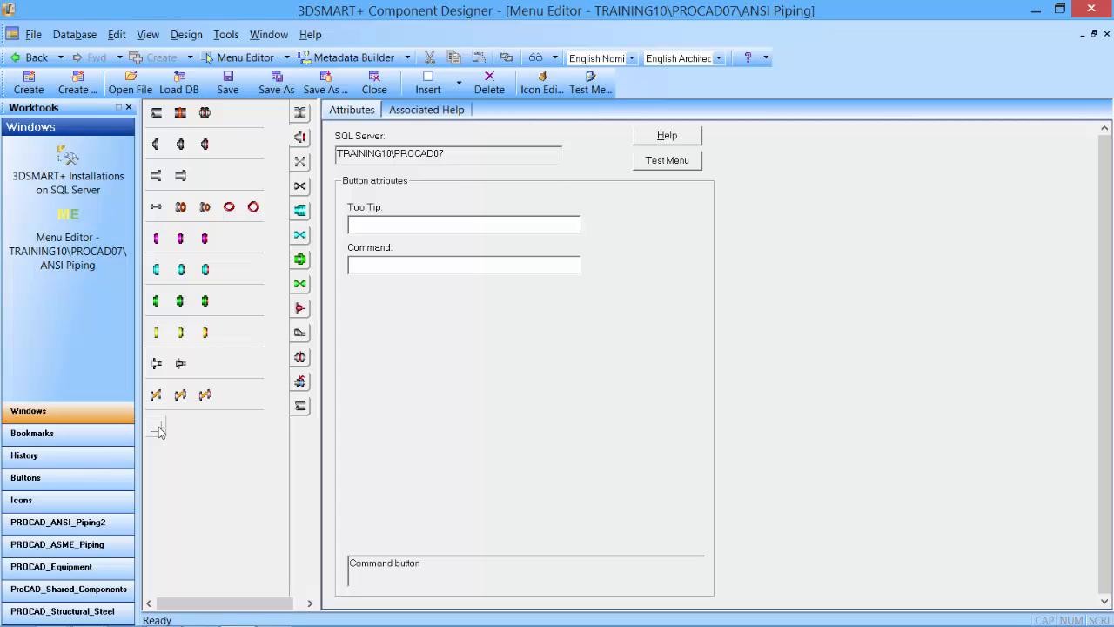
# Draw a black closing-bracket shape as the new command button's icon and save it.
pyautogui.doubleClick(158, 428)
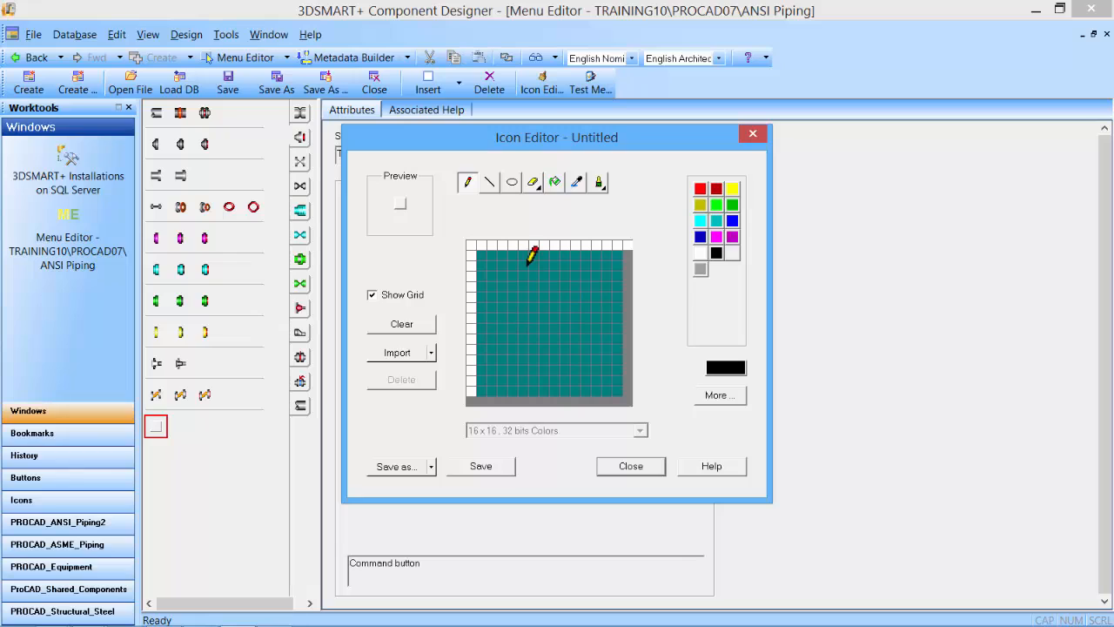
pyautogui.moveTo(525, 265)
pyautogui.mouseDown()
pyautogui.moveTo(550, 266)
pyautogui.moveTo(557, 329)
pyautogui.mouseUp()
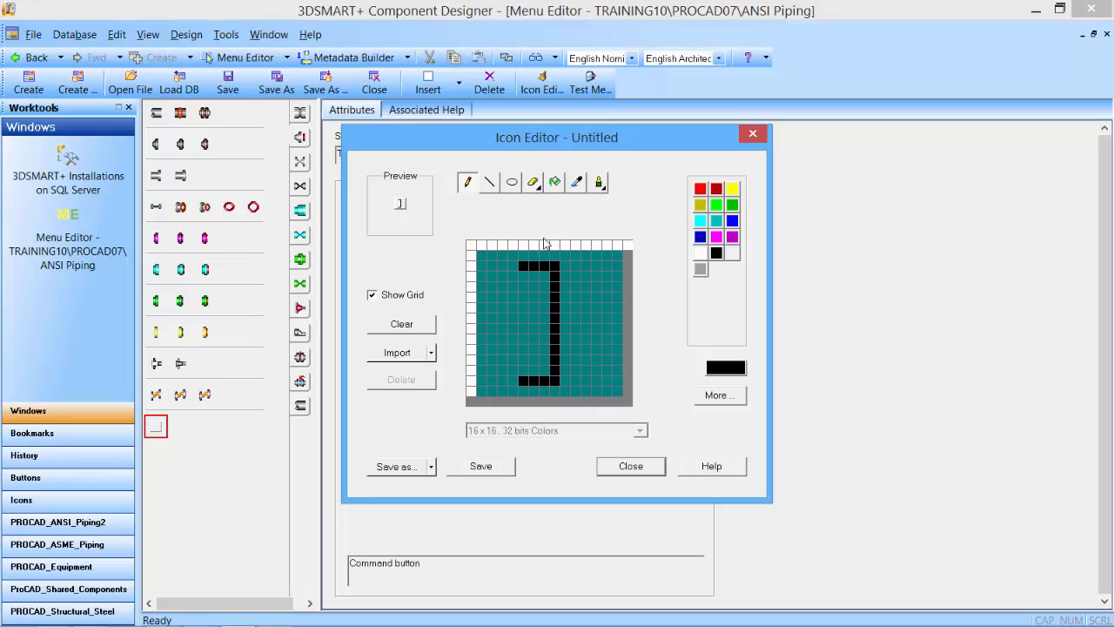
pyautogui.click(481, 467)
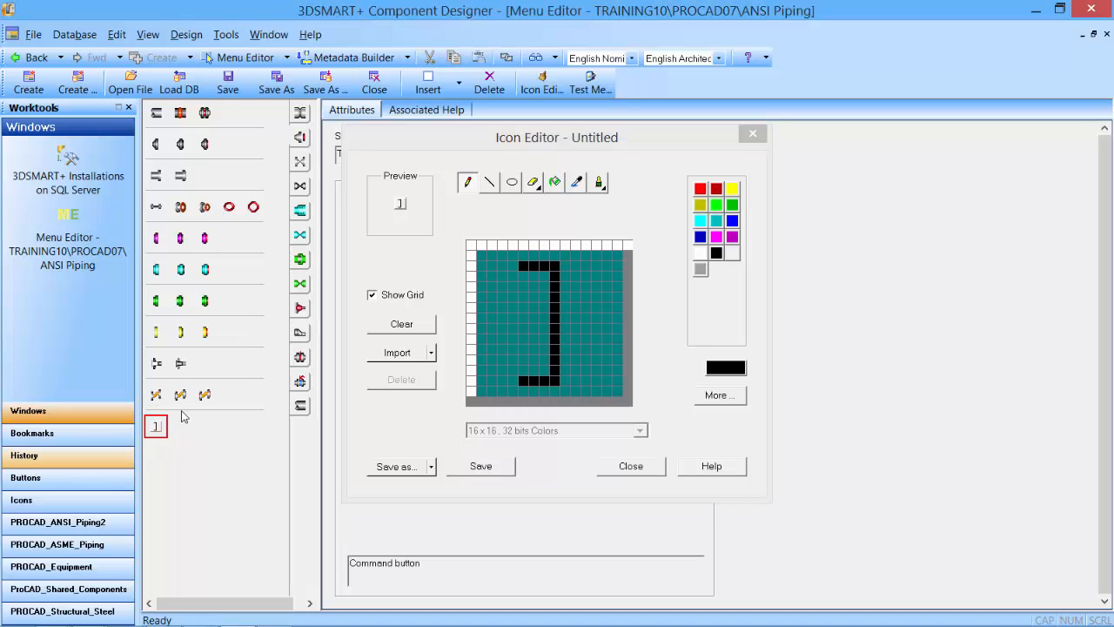
pyautogui.click(633, 466)
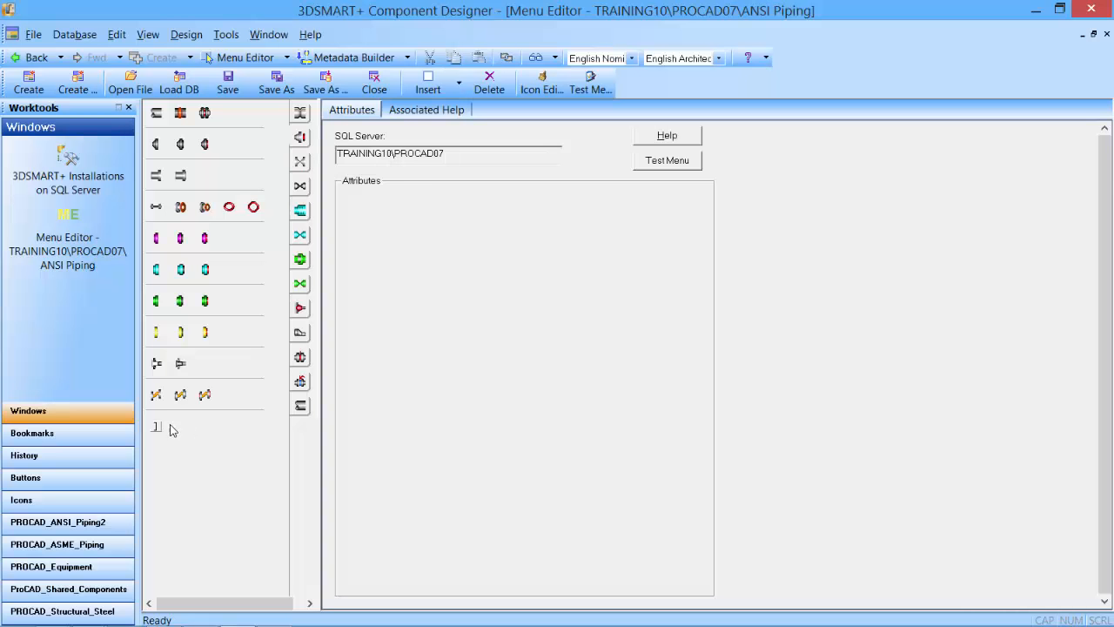
# Associate the Flange Cover component type from the PROCAD_ANSI_Piping2 Flanges category with the new button.
pyautogui.click(157, 425)
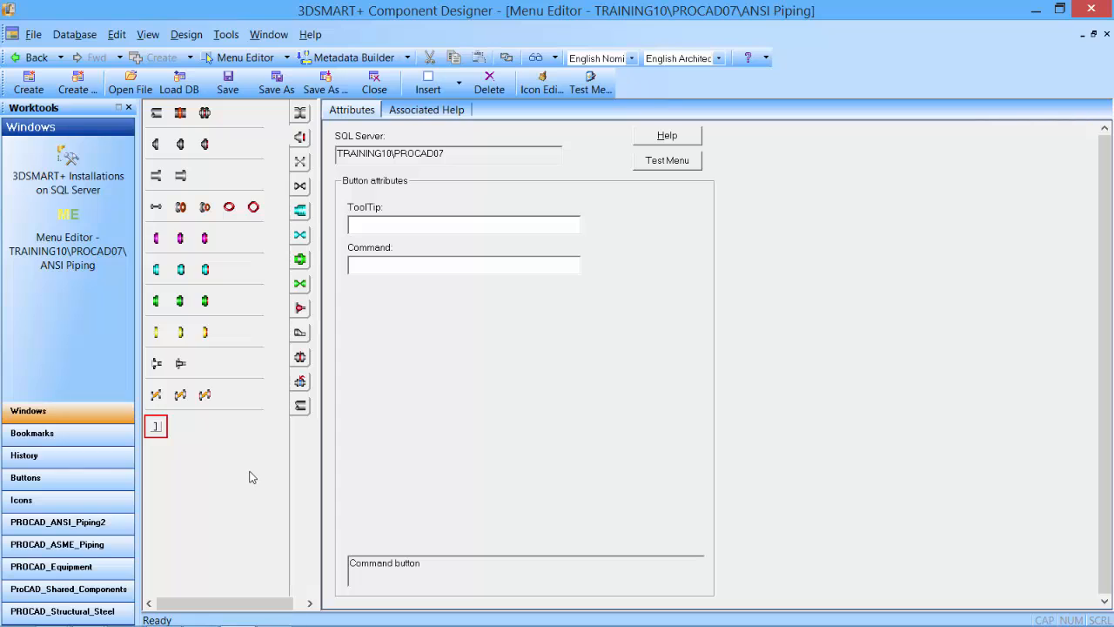
pyautogui.click(100, 522)
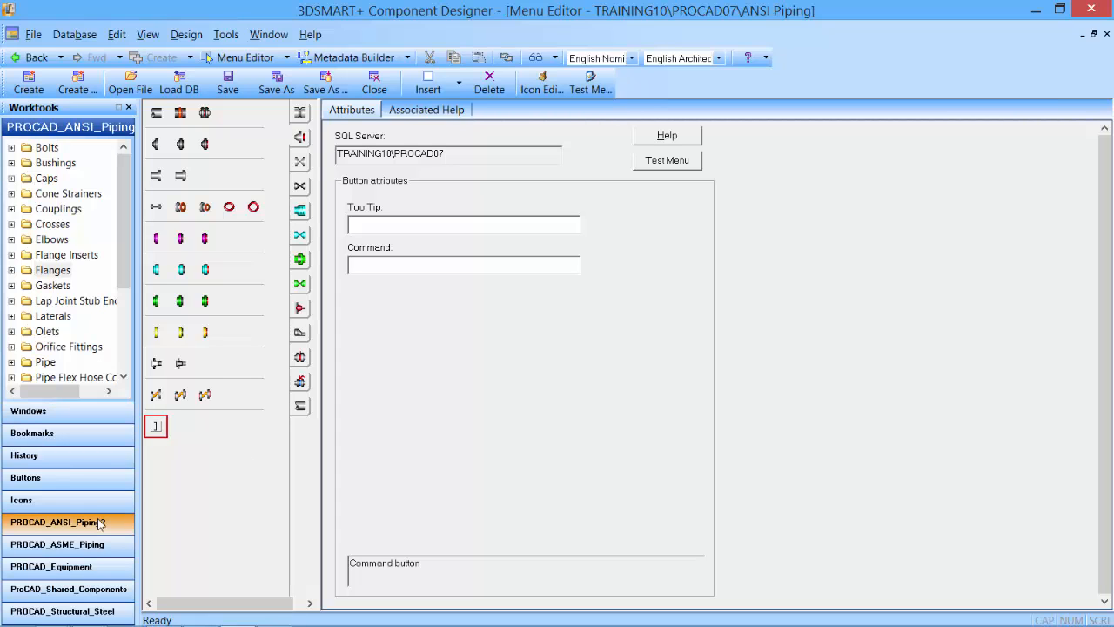
pyautogui.scroll(-1, 52, 217)
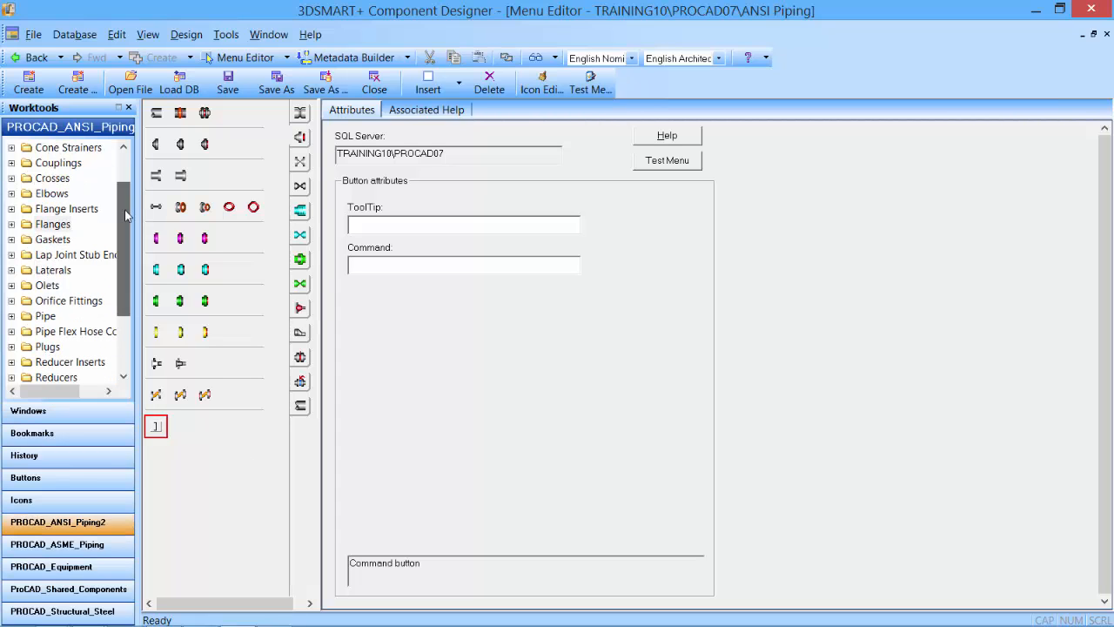
pyautogui.click(11, 223)
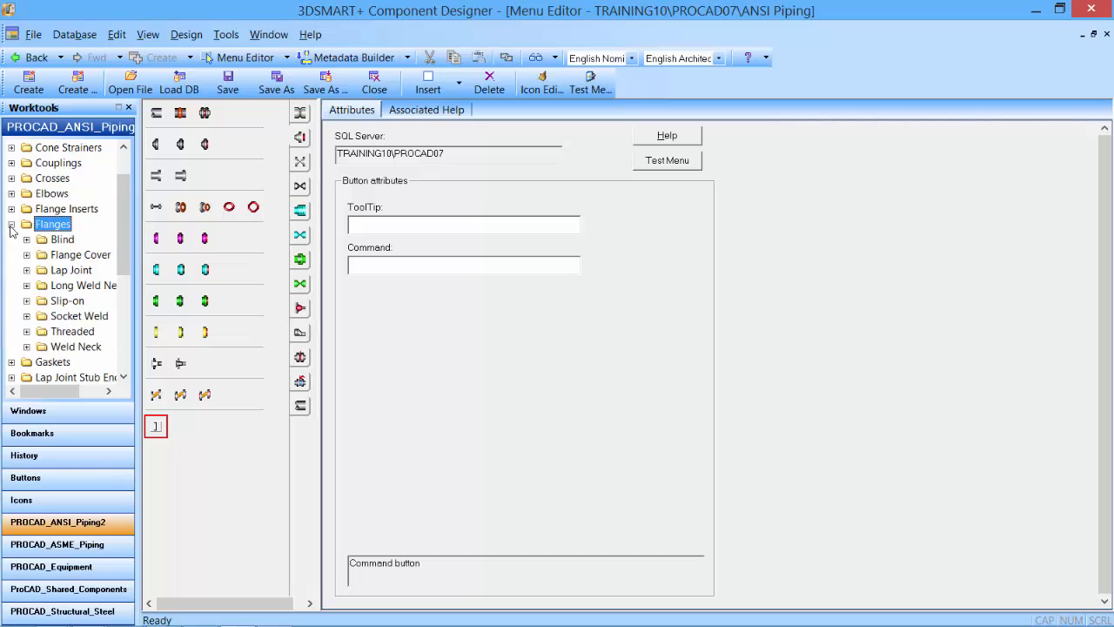
pyautogui.click(71, 257)
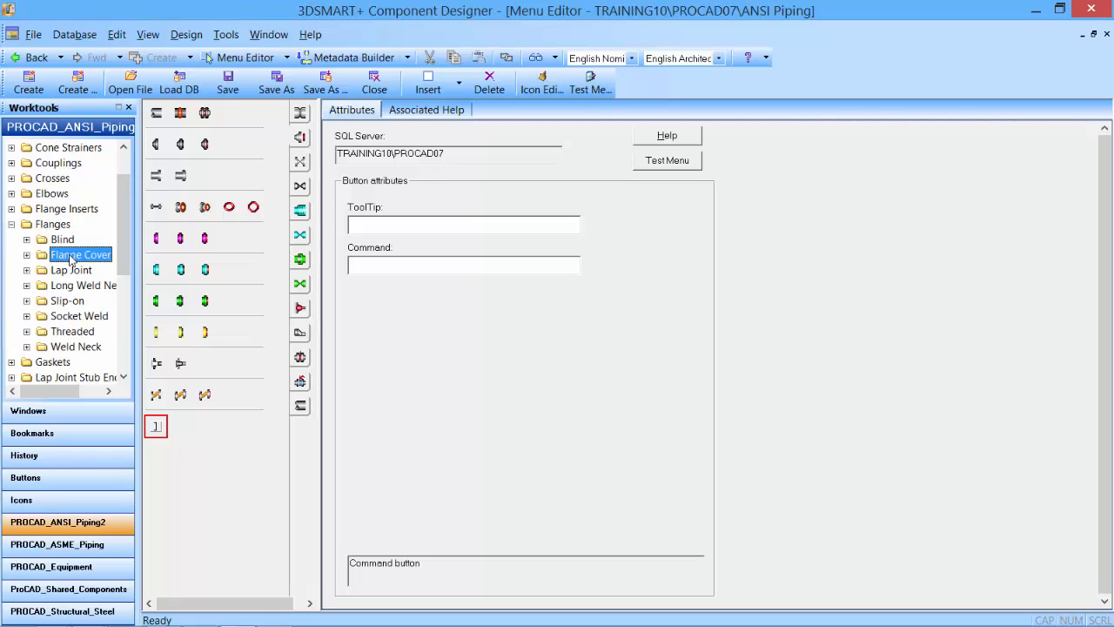
pyautogui.moveTo(72, 258); pyautogui.dragTo(157, 429)
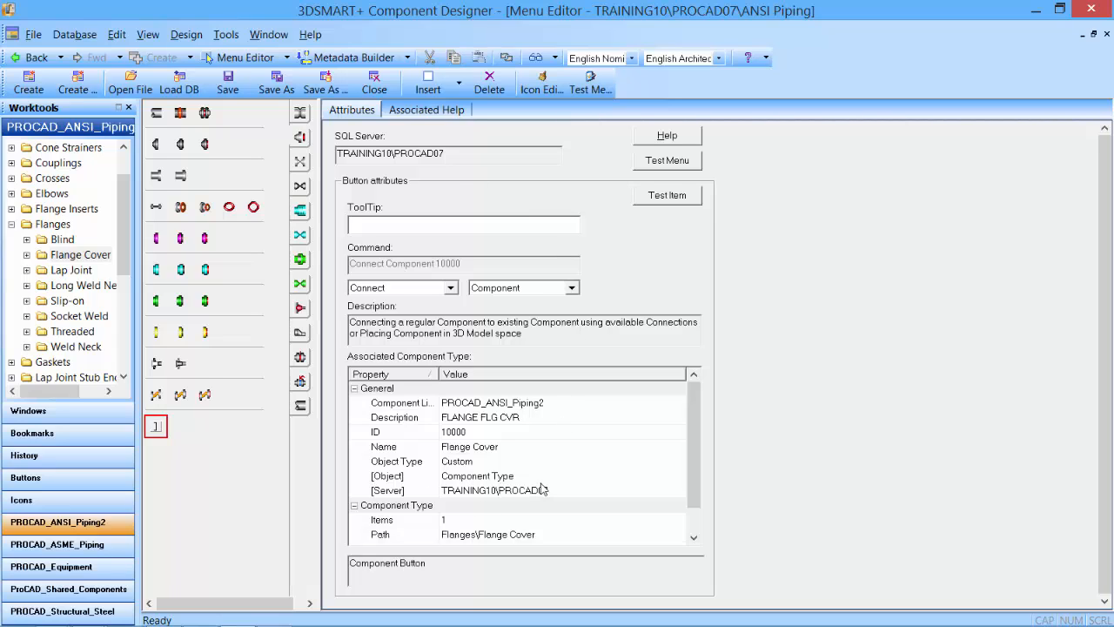
# Set the new button's tooltip to "Flange Cover" and save the ANSI Piping menu.
pyautogui.click(360, 224)
pyautogui.write('Flange')
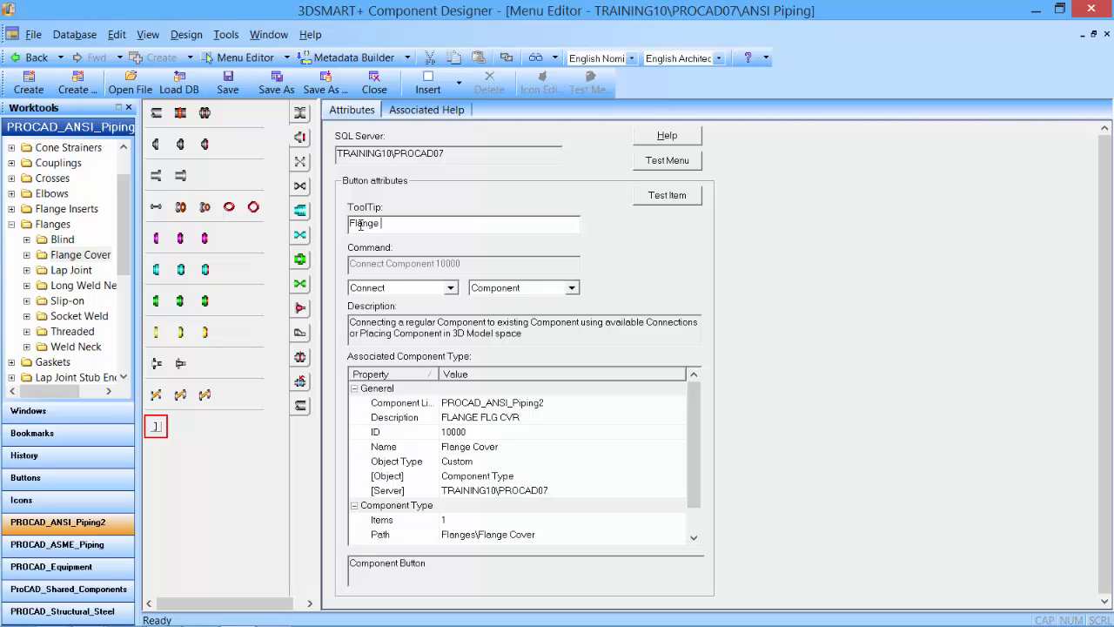
pyautogui.write(' Cover')
pyautogui.click(230, 83)
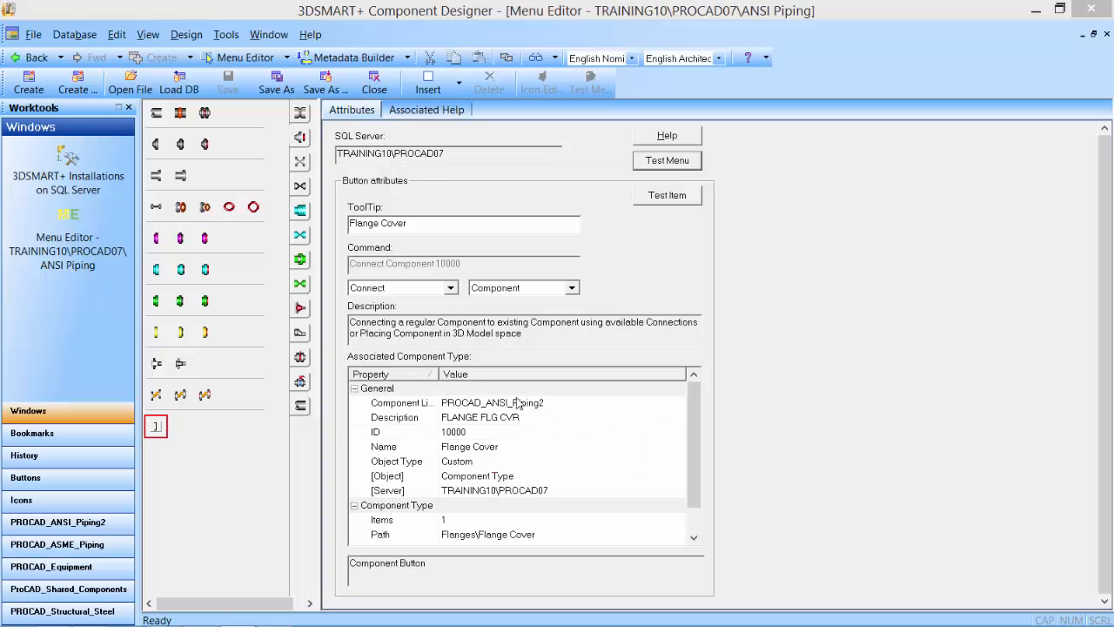
# Test the whole menu and check the Flange Cover button's tooltip and command details on the Flanges and Gaskets tab.
pyautogui.click(666, 161)
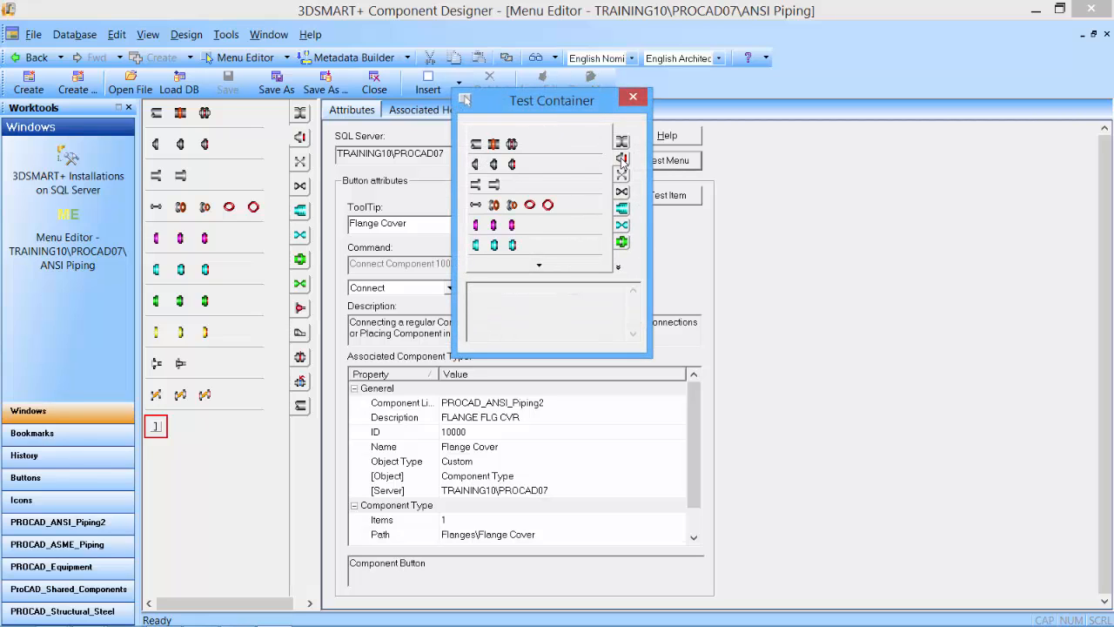
pyautogui.click(541, 265)
pyautogui.click(540, 266)
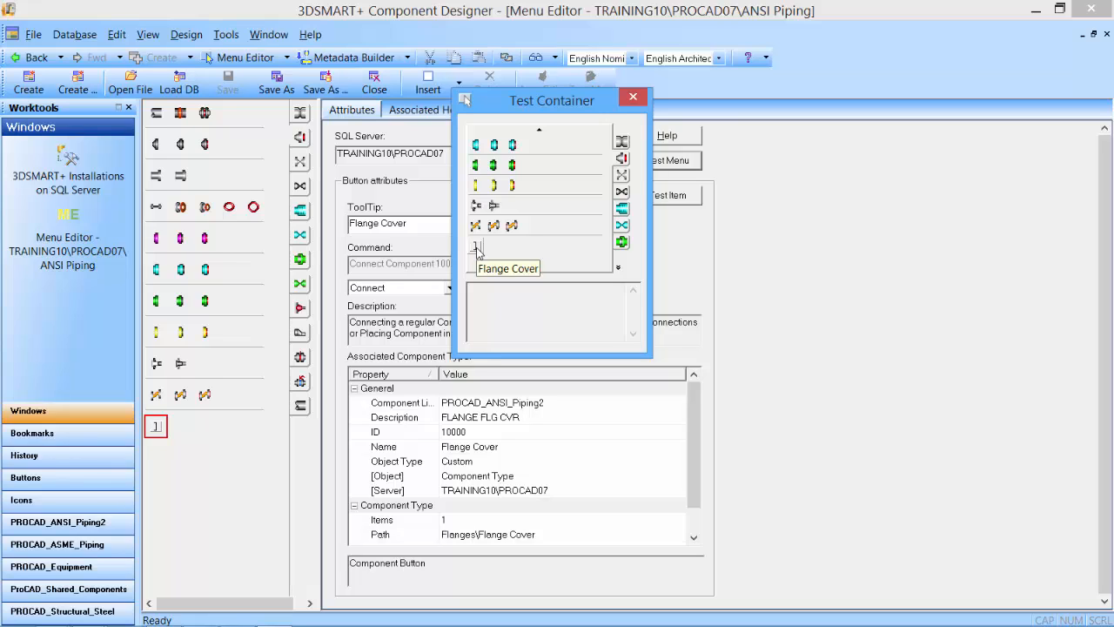
pyautogui.click(476, 248)
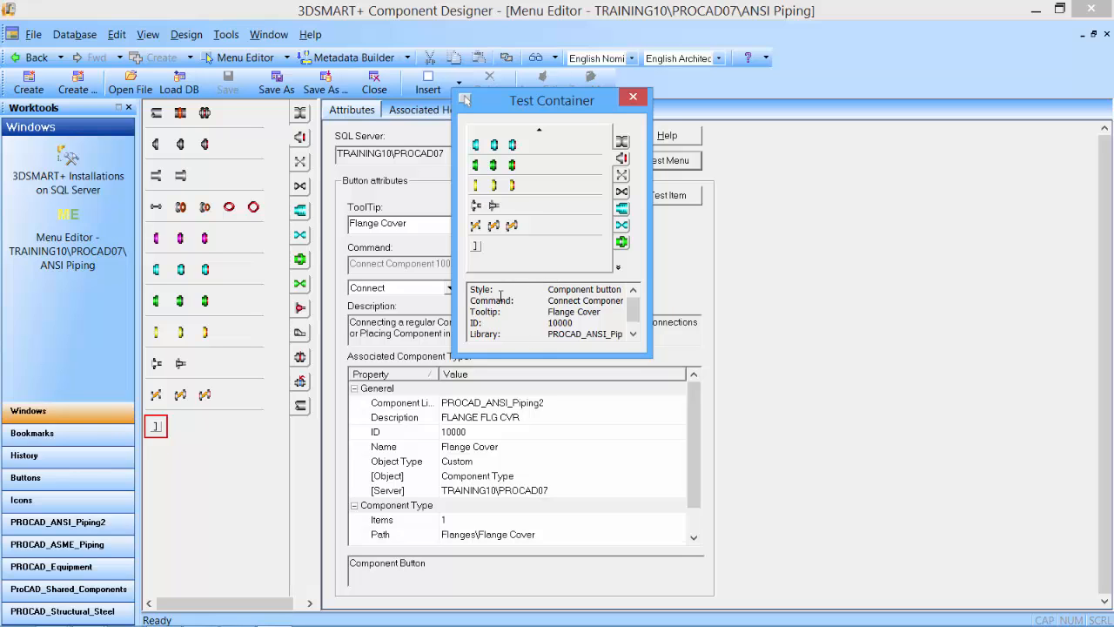
# Test the Flange Cover menu item with size 4 and spec A, and pick the 4 150 lb component.
pyautogui.click(667, 195)
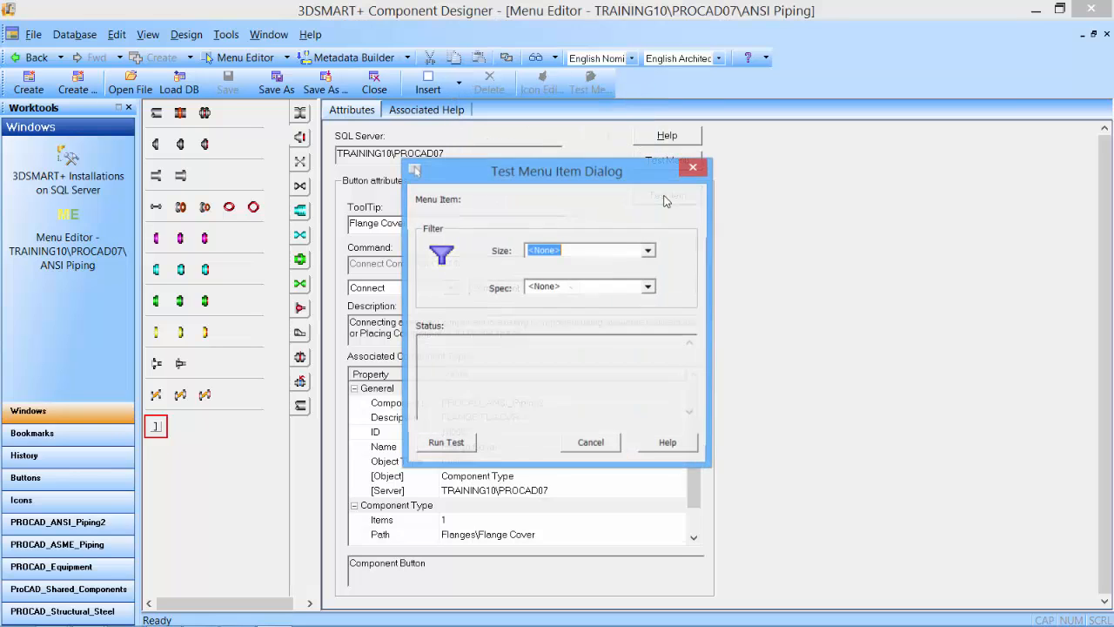
pyautogui.click(648, 251)
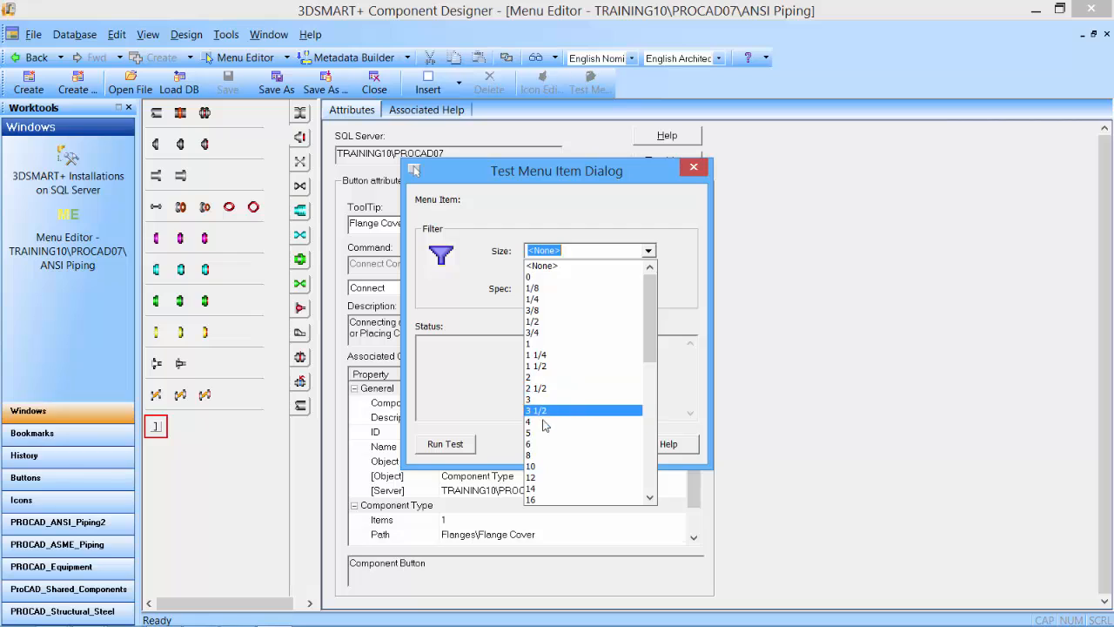
pyautogui.click(543, 422)
pyautogui.click(648, 287)
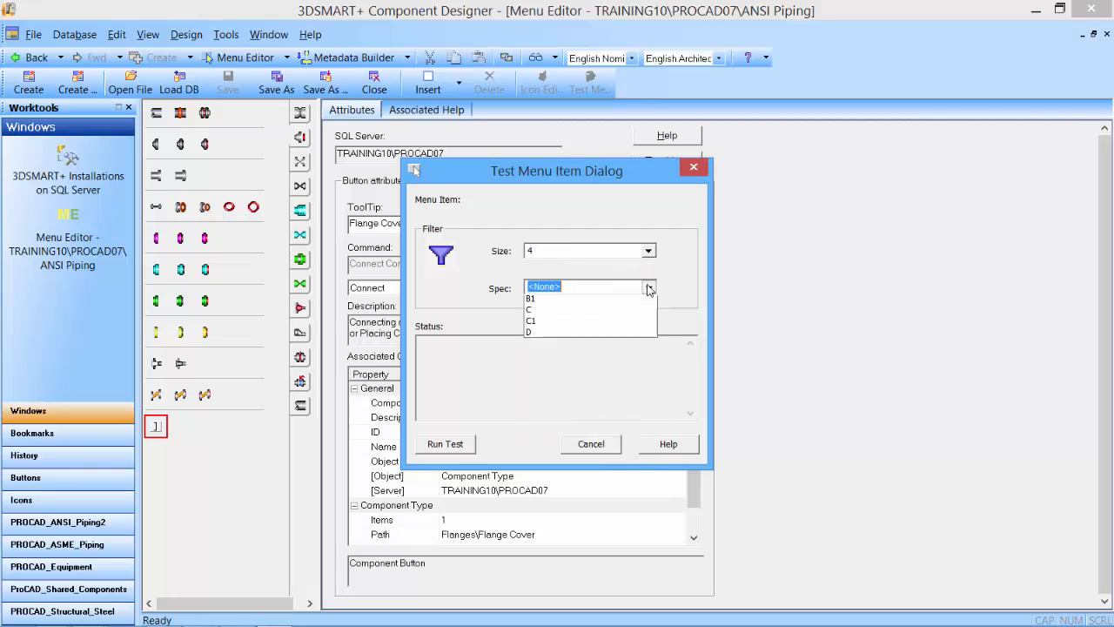
pyautogui.click(571, 314)
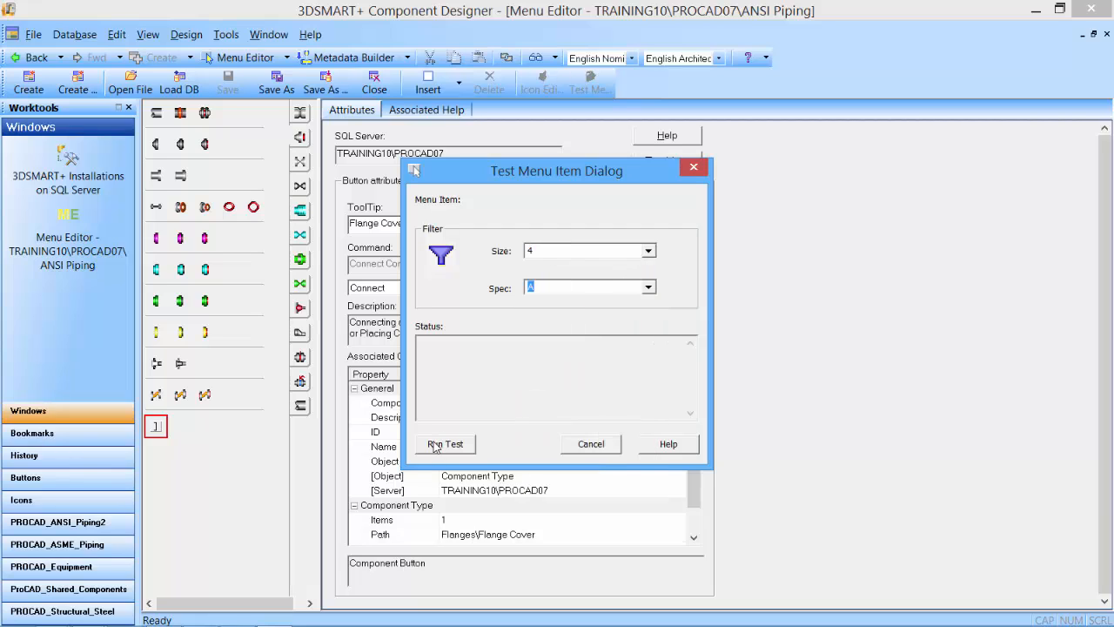
pyautogui.click(433, 445)
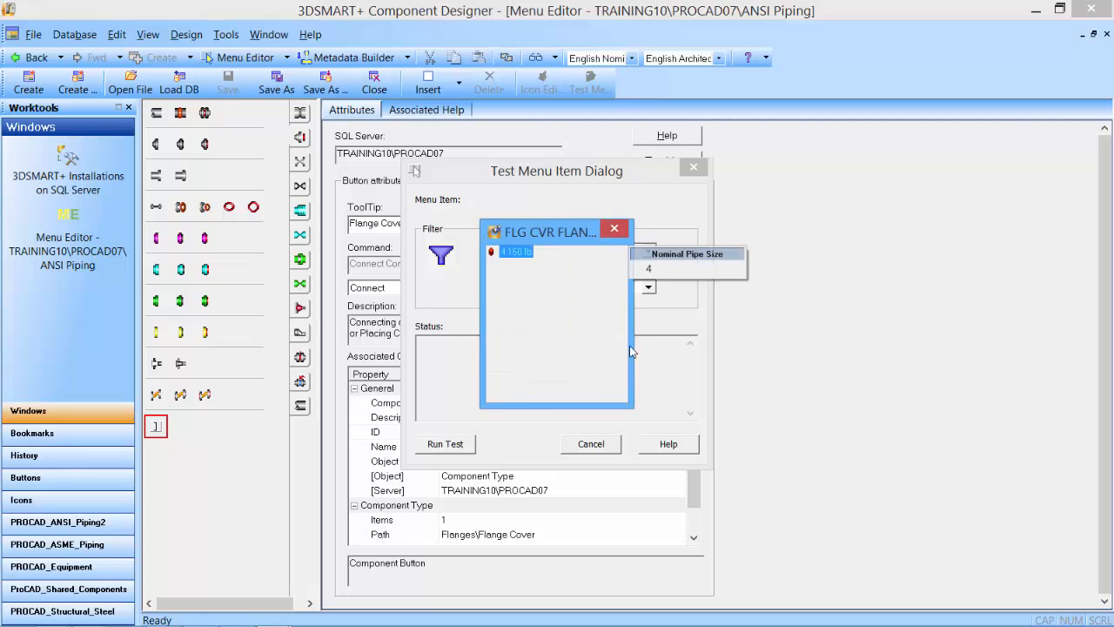
pyautogui.doubleClick(588, 253)
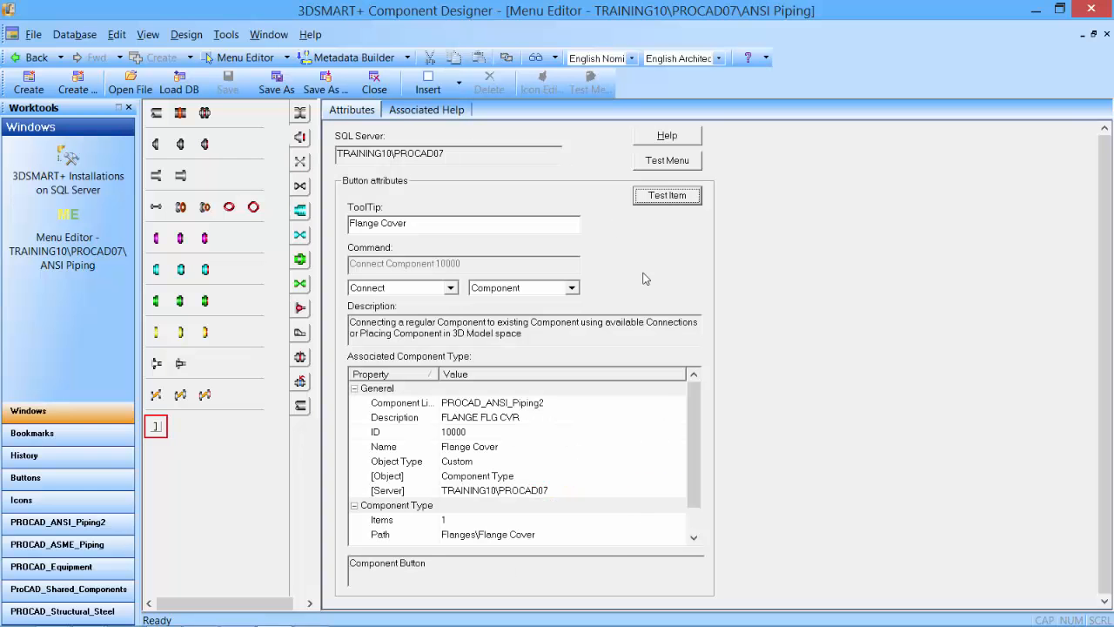
# Switch to the Specification Manager and add the Flange Cover component type to the Flanges category of Spec A.
pyautogui.moveTo(318, 618)
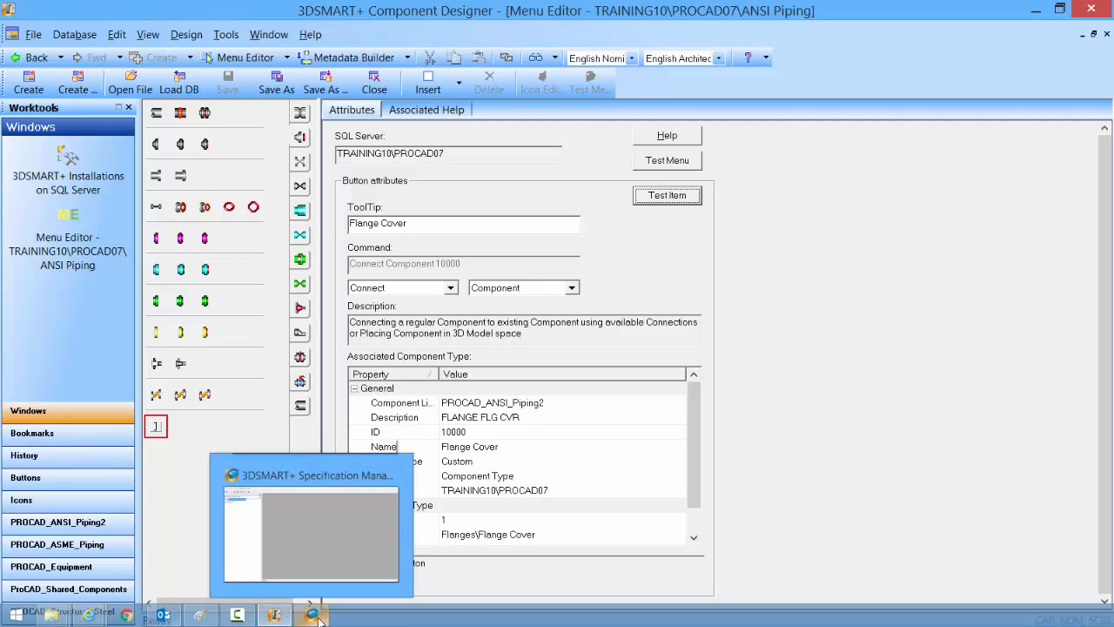
pyautogui.click(312, 615)
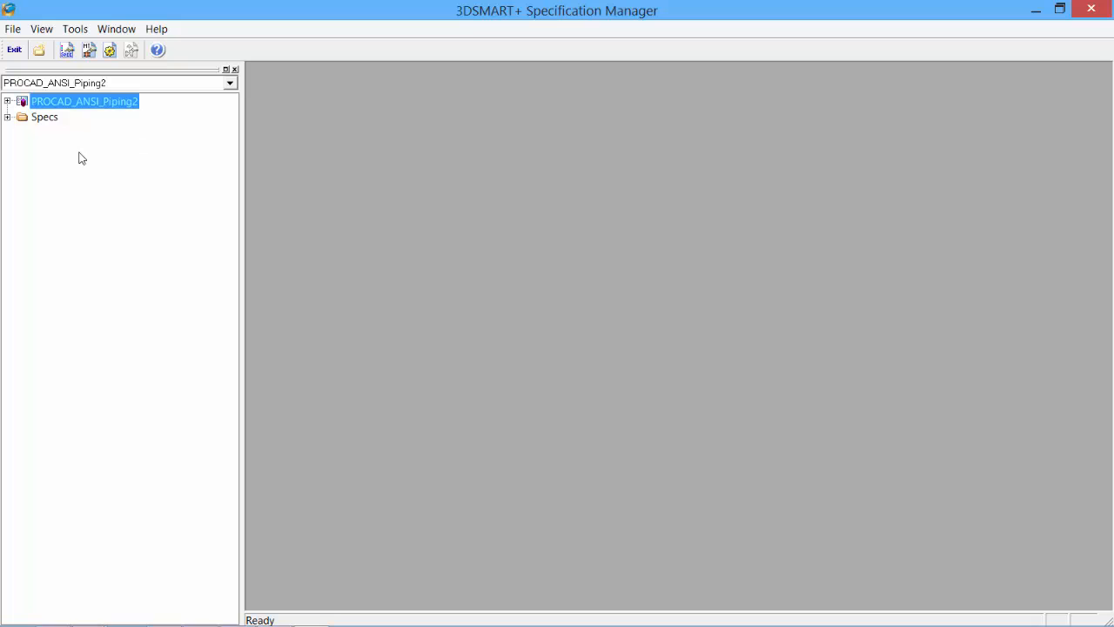
pyautogui.click(8, 117)
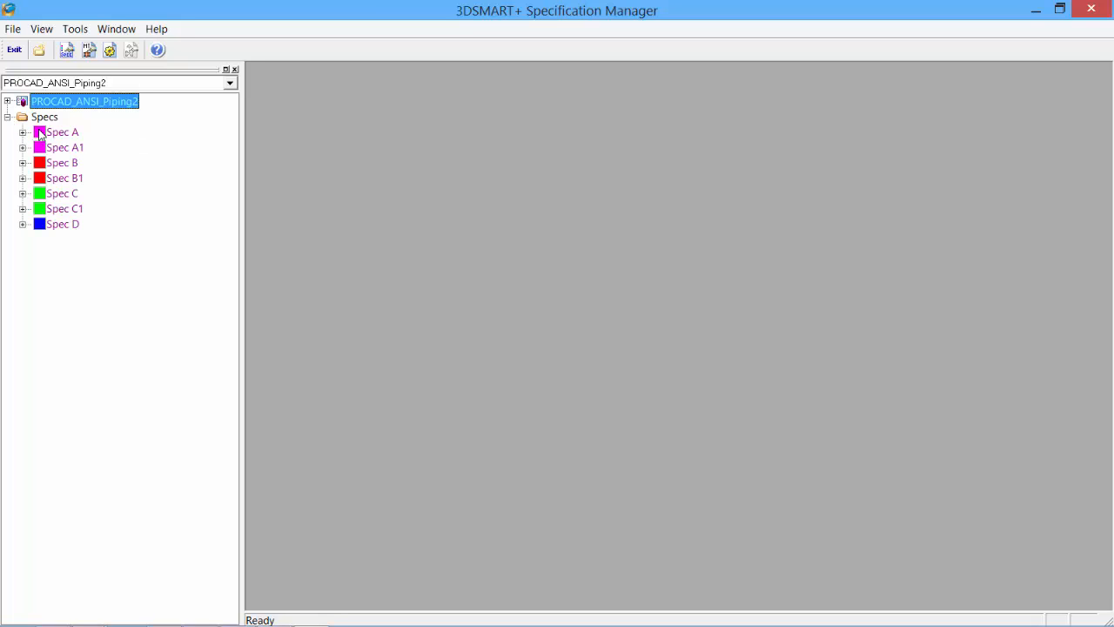
pyautogui.click(23, 132)
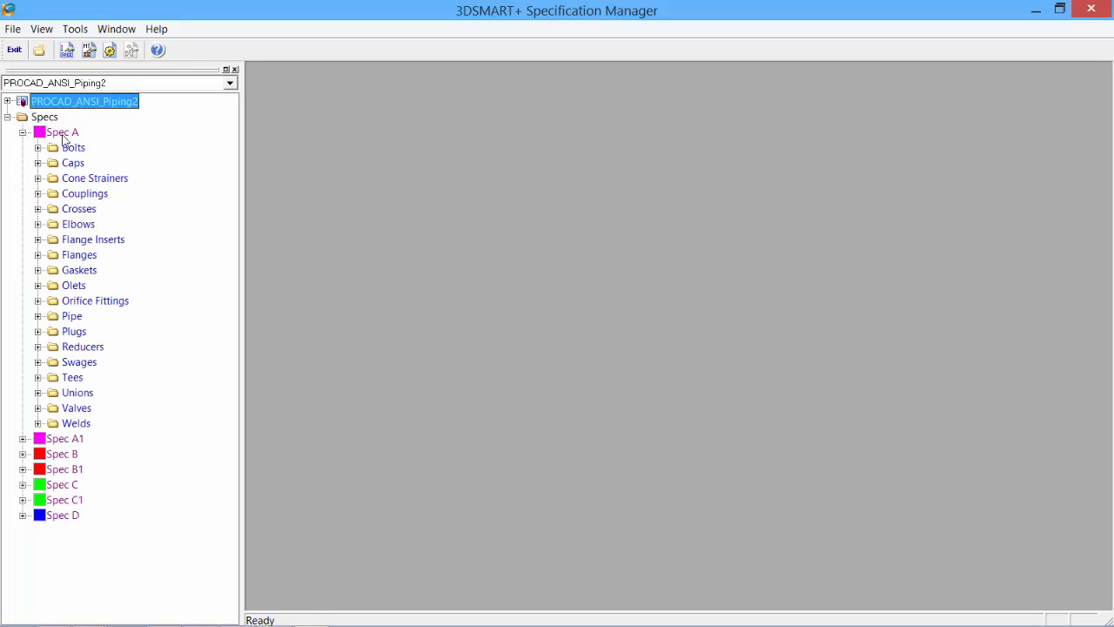
pyautogui.doubleClick(78, 255)
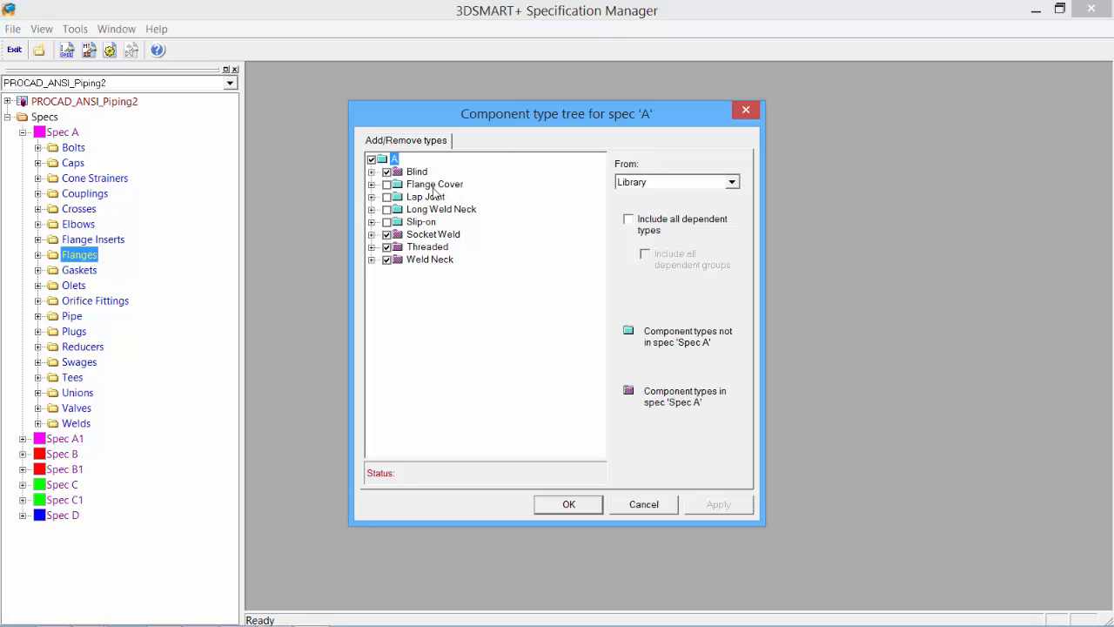
pyautogui.click(388, 184)
pyautogui.click(717, 505)
pyautogui.click(716, 505)
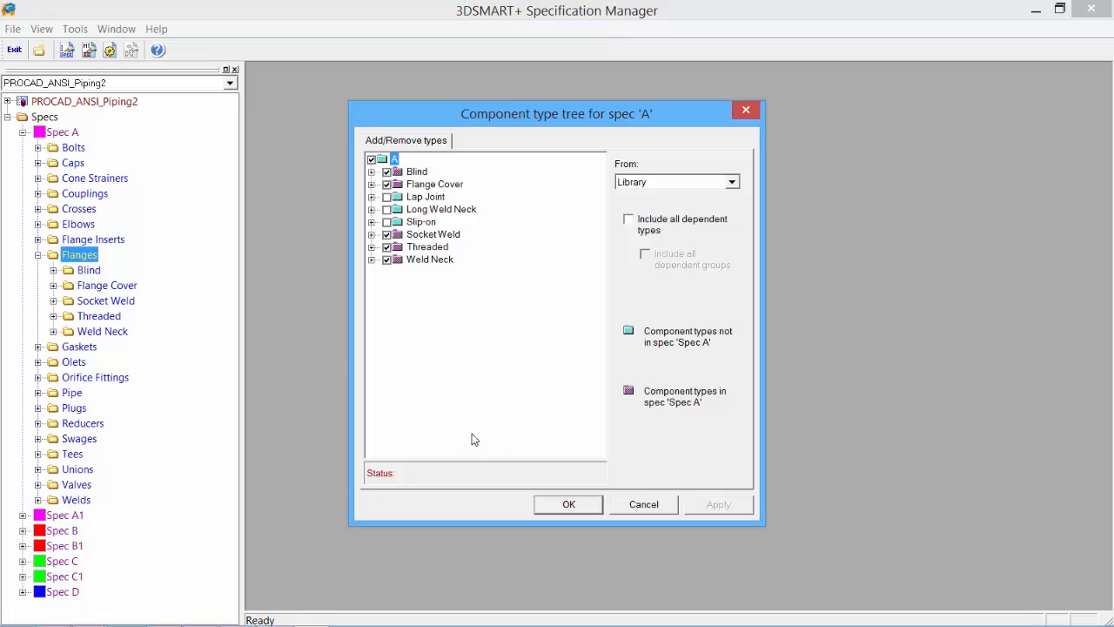
pyautogui.click(566, 504)
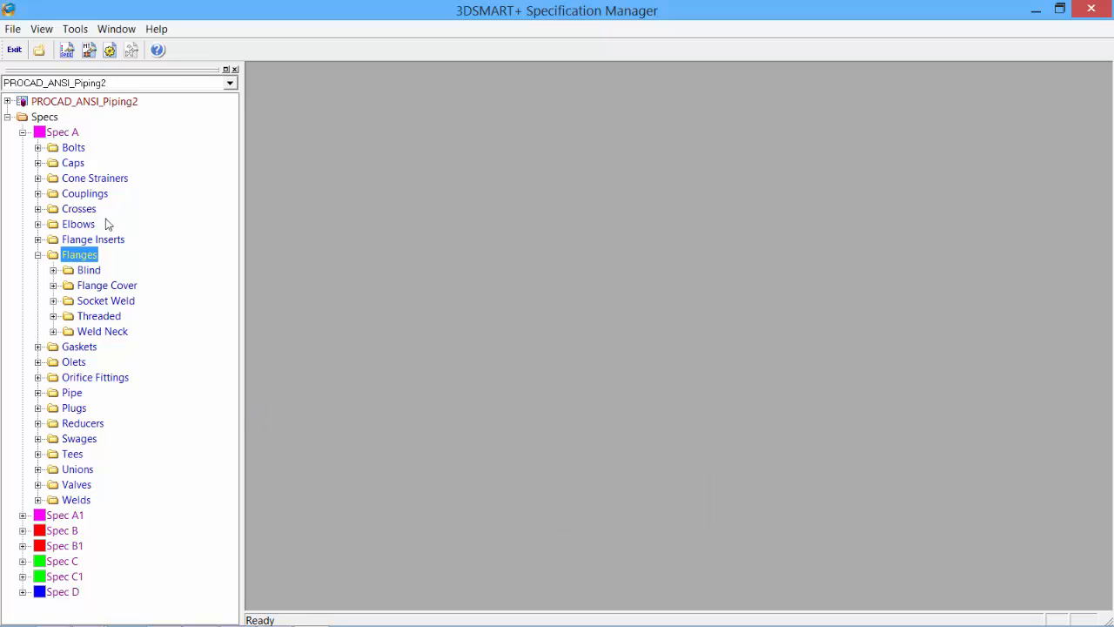
# Add the 150 lb component group from the library to Flange Cover in Spec A.
pyautogui.doubleClick(93, 288)
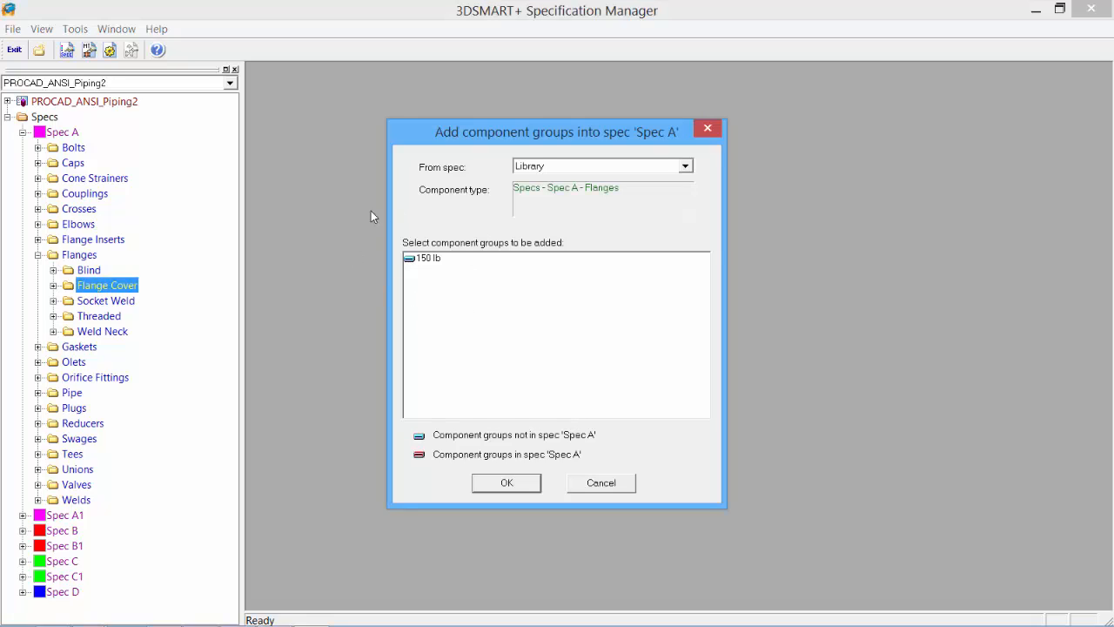
pyautogui.click(428, 260)
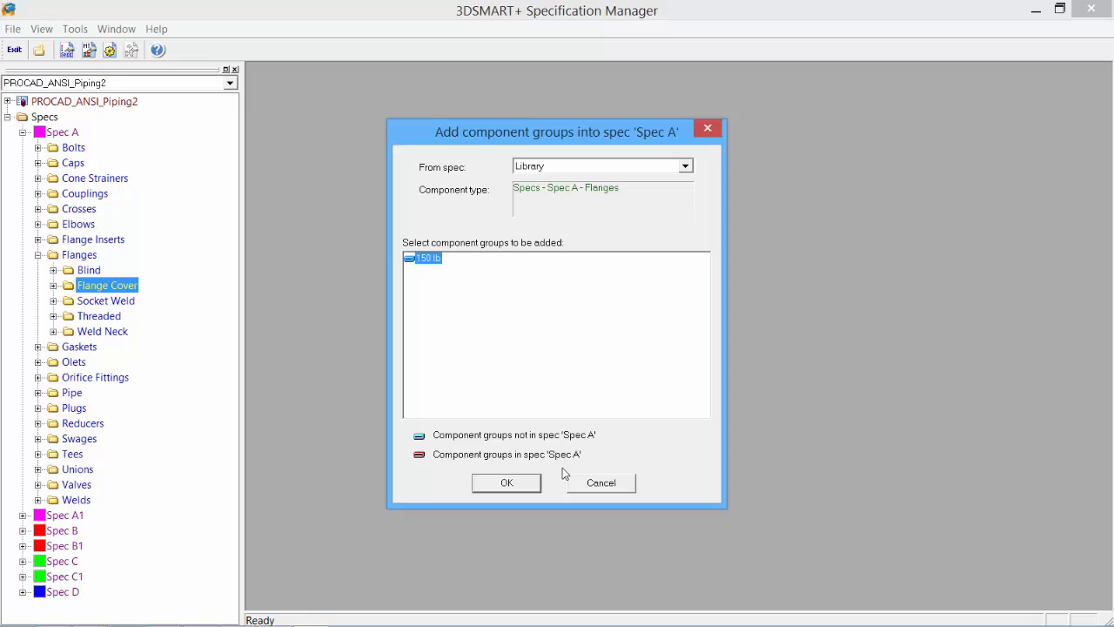
pyautogui.click(510, 484)
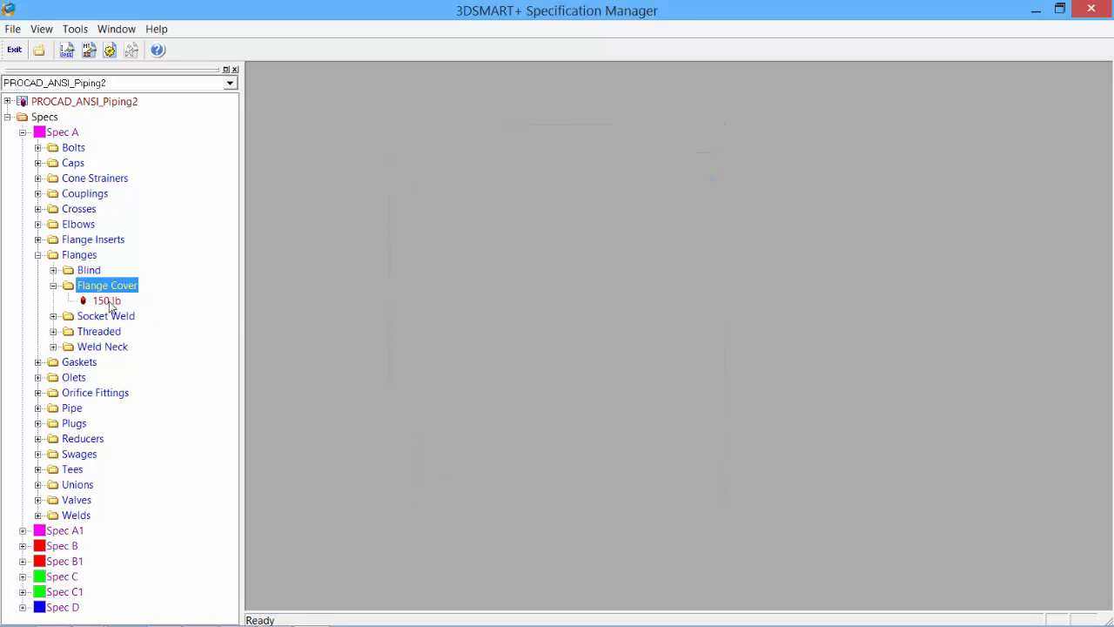
# Add sizes 2, 3, 4, 6, 8, 10 and 12 of the 150 lb Flange Cover group to Spec A, save, and collapse the spec tree.
pyautogui.click(107, 301)
pyautogui.doubleClick(107, 301)
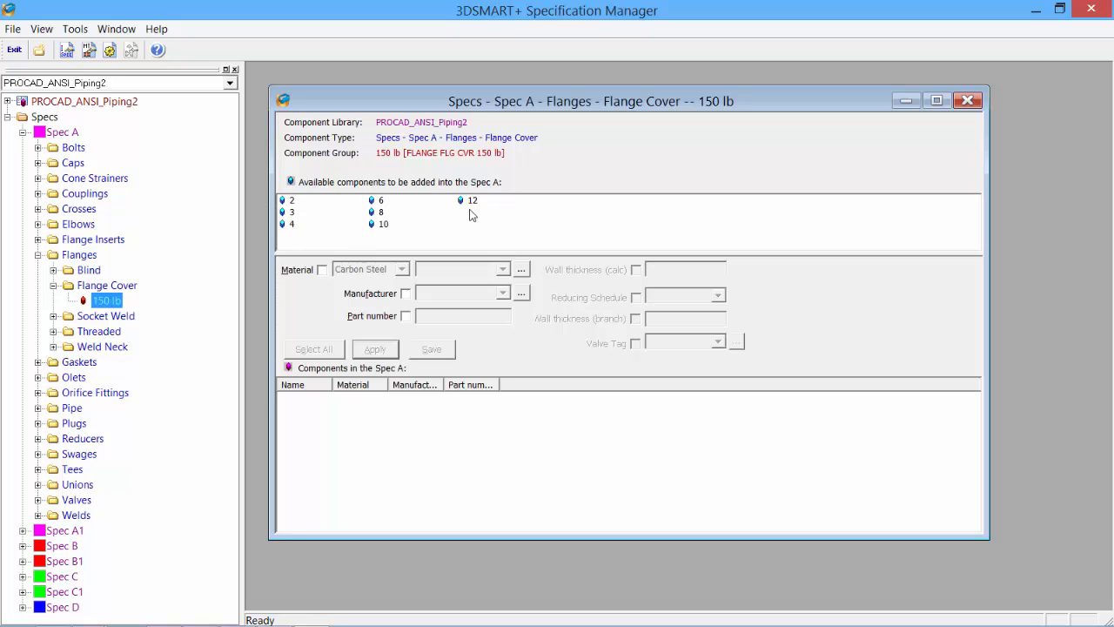
pyautogui.doubleClick(291, 201)
pyautogui.doubleClick(292, 213)
pyautogui.doubleClick(293, 225)
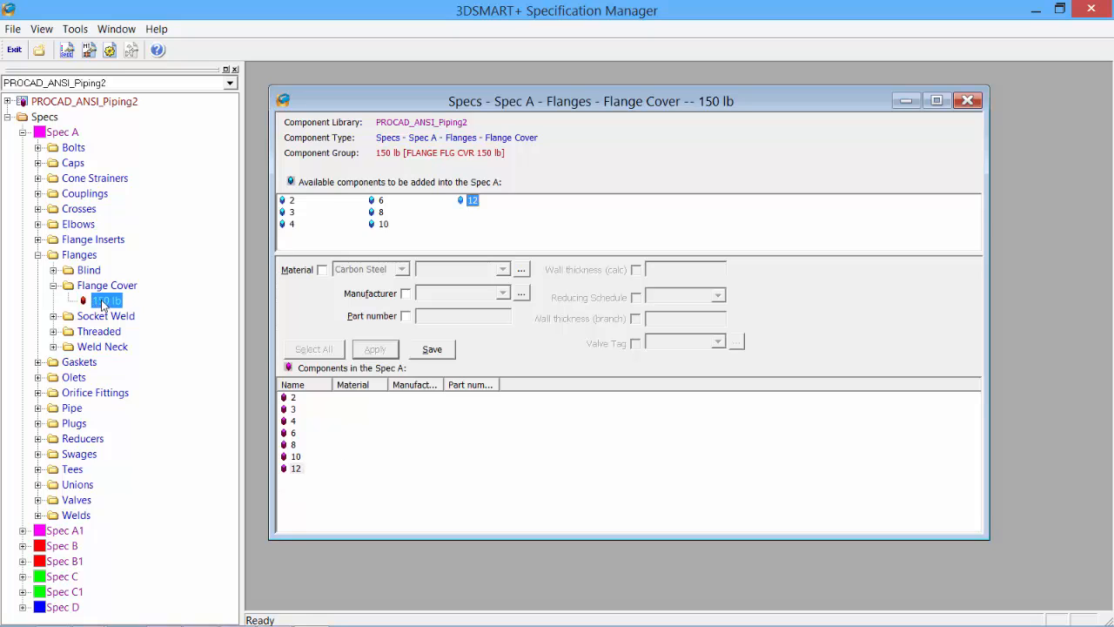
pyautogui.click(432, 349)
pyautogui.press('Return')
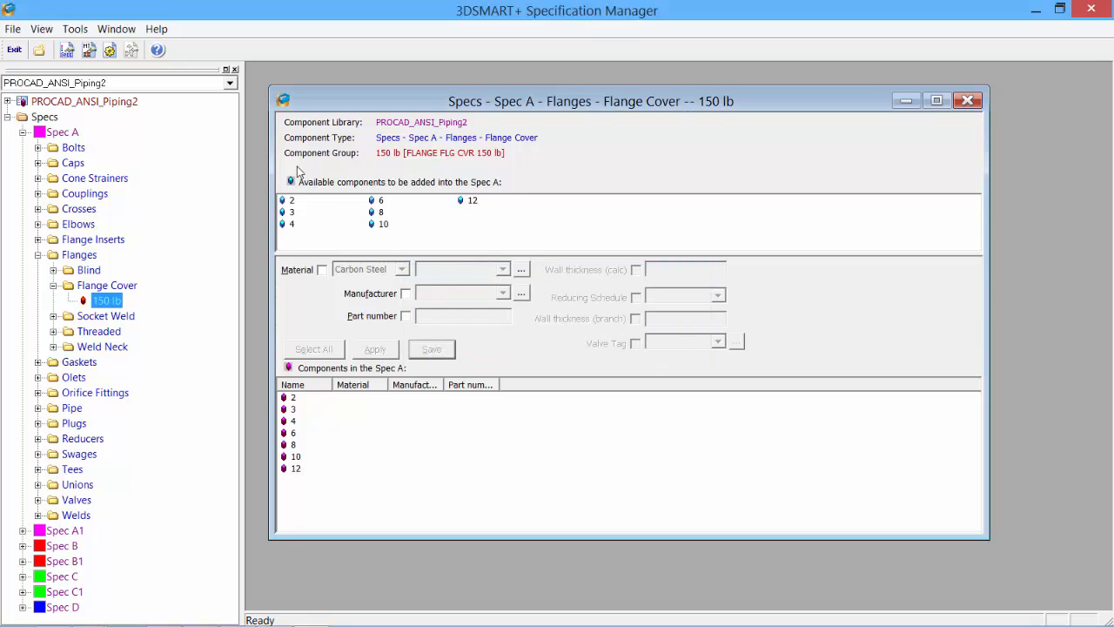
pyautogui.click(968, 101)
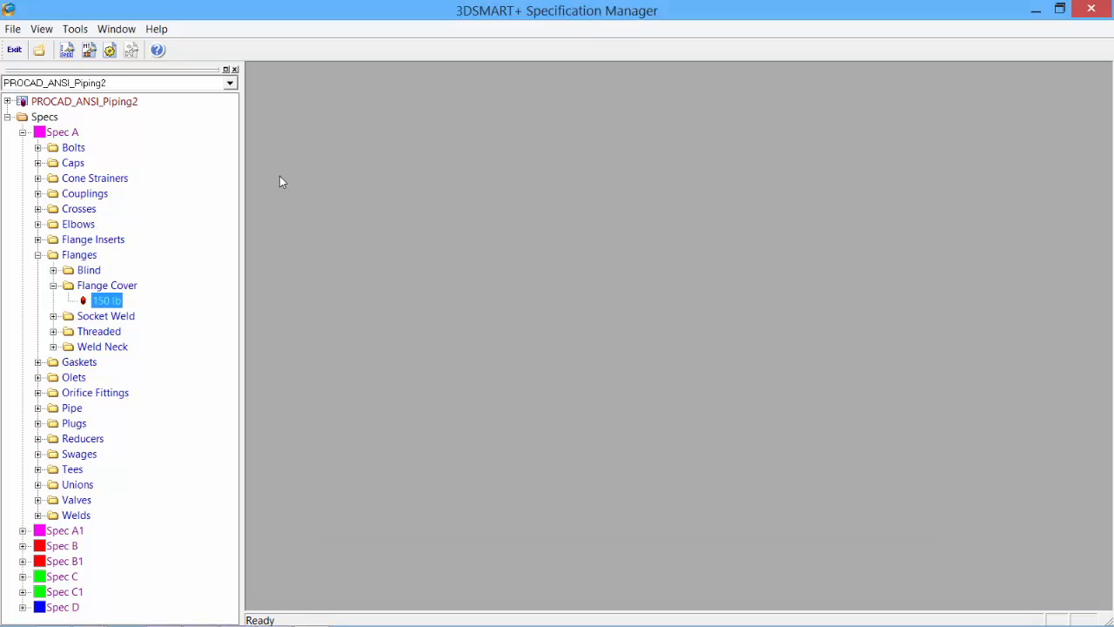
pyautogui.click(53, 286)
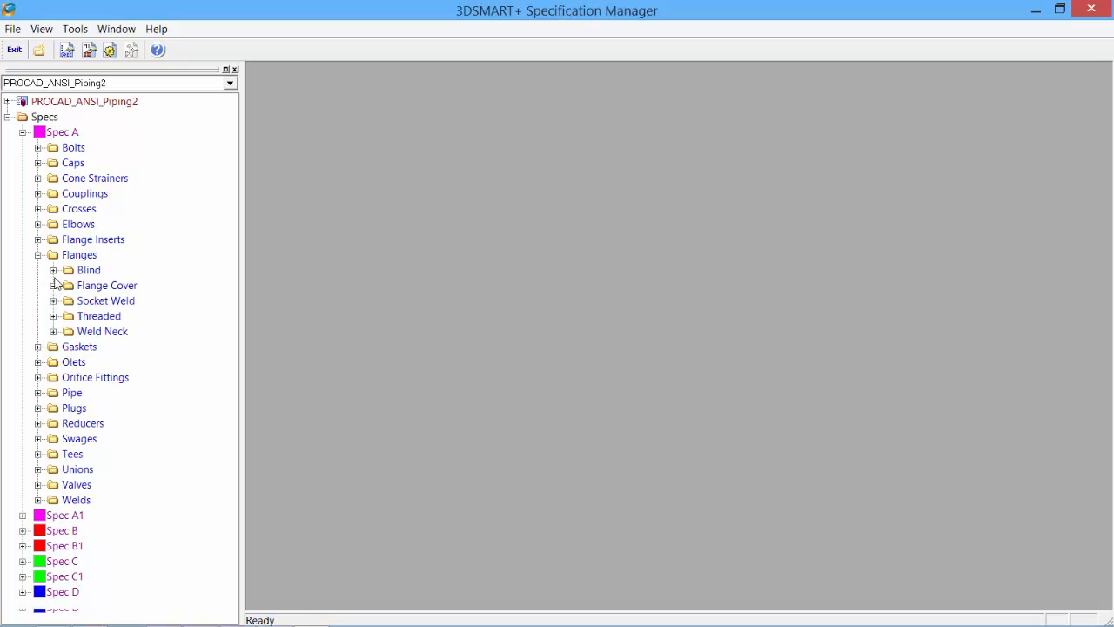
pyautogui.click(37, 254)
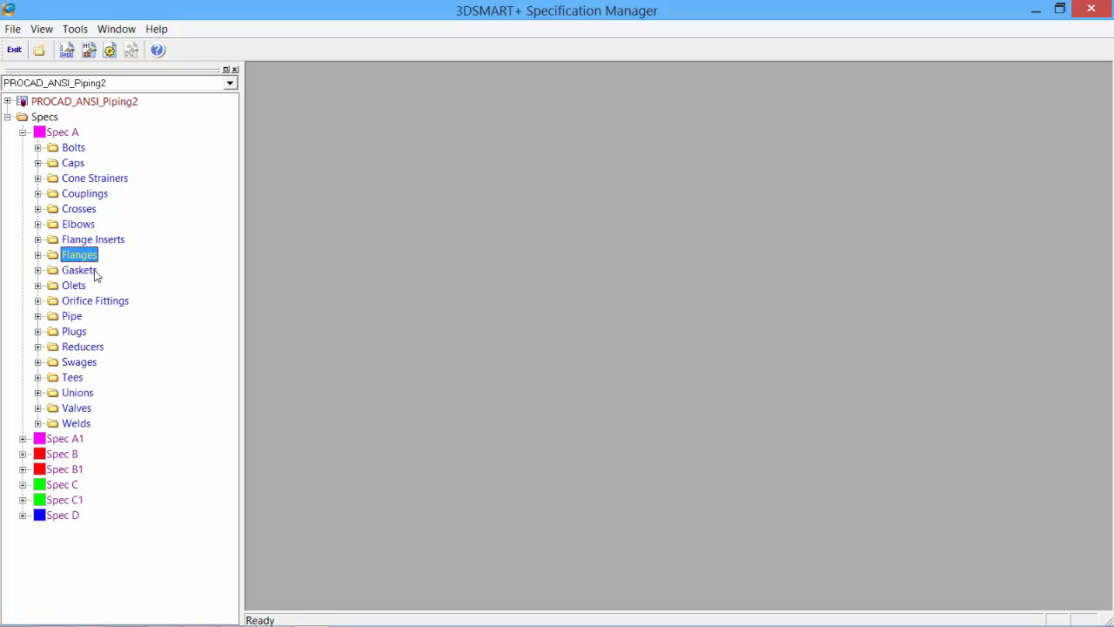
pyautogui.click(21, 132)
pyautogui.click(6, 117)
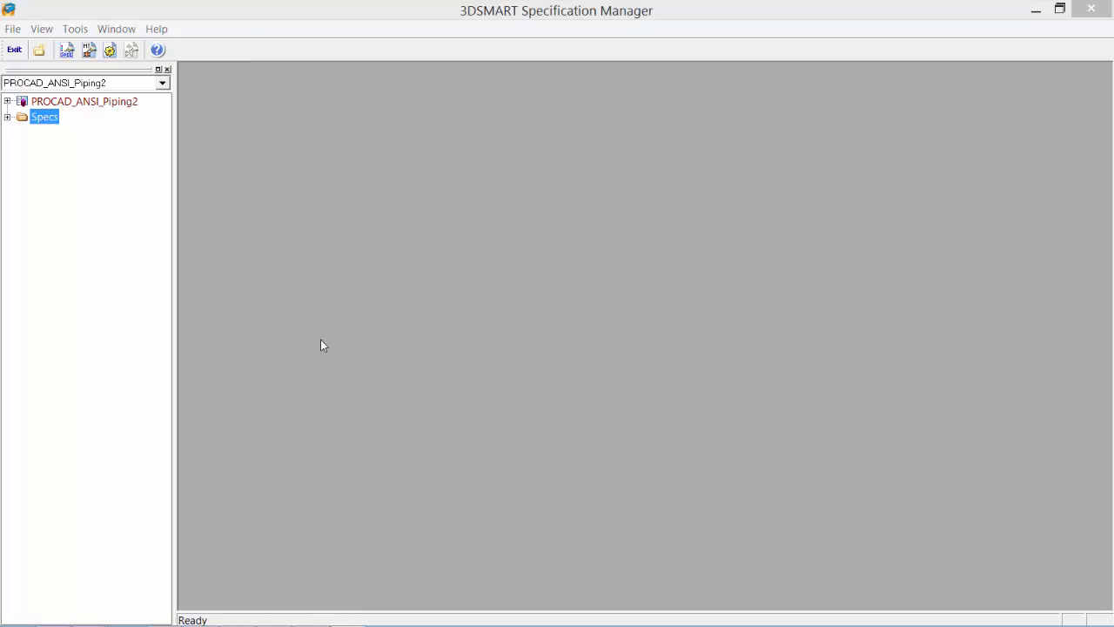
# Switch to AutoCAD, refresh the ANSI Piping menu, and display its flange and gasket components.
pyautogui.click(236, 614)
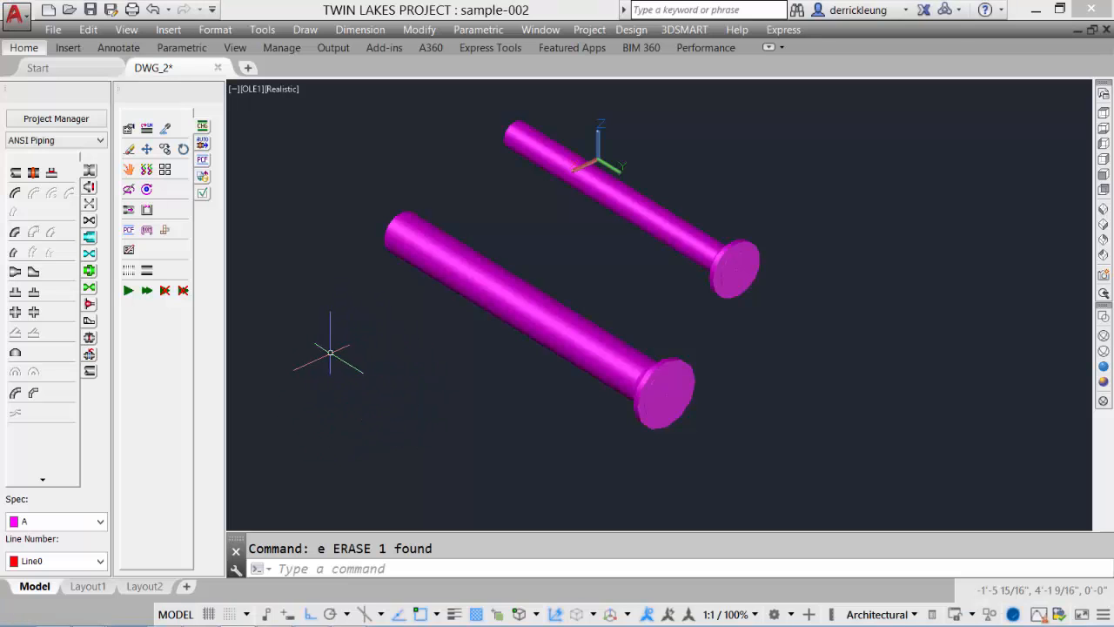
pyautogui.rightClick(99, 419)
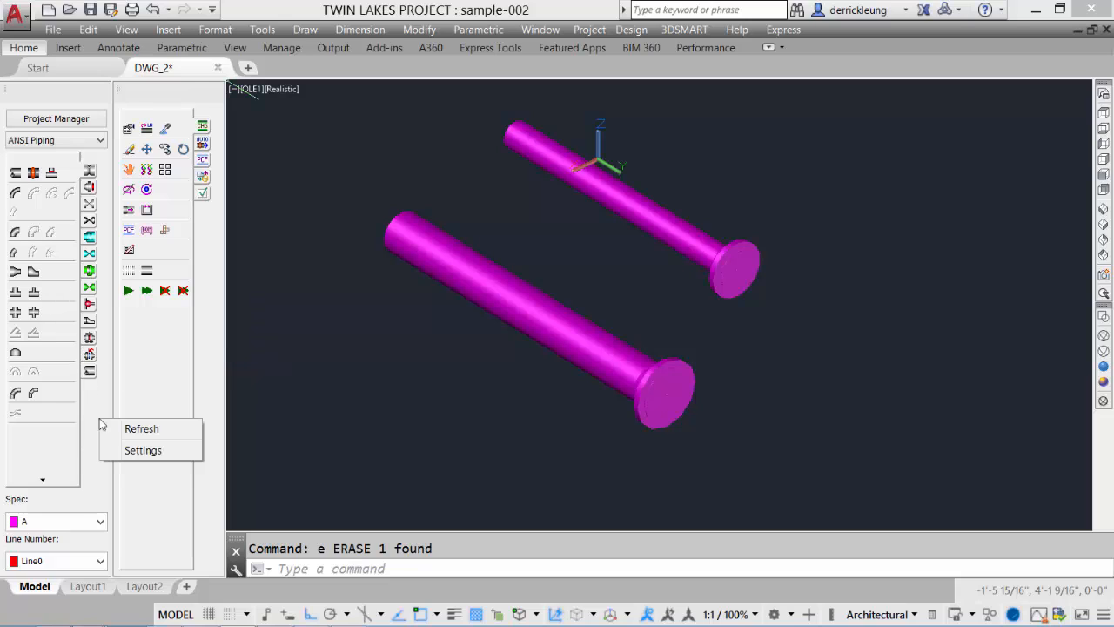
pyautogui.click(146, 429)
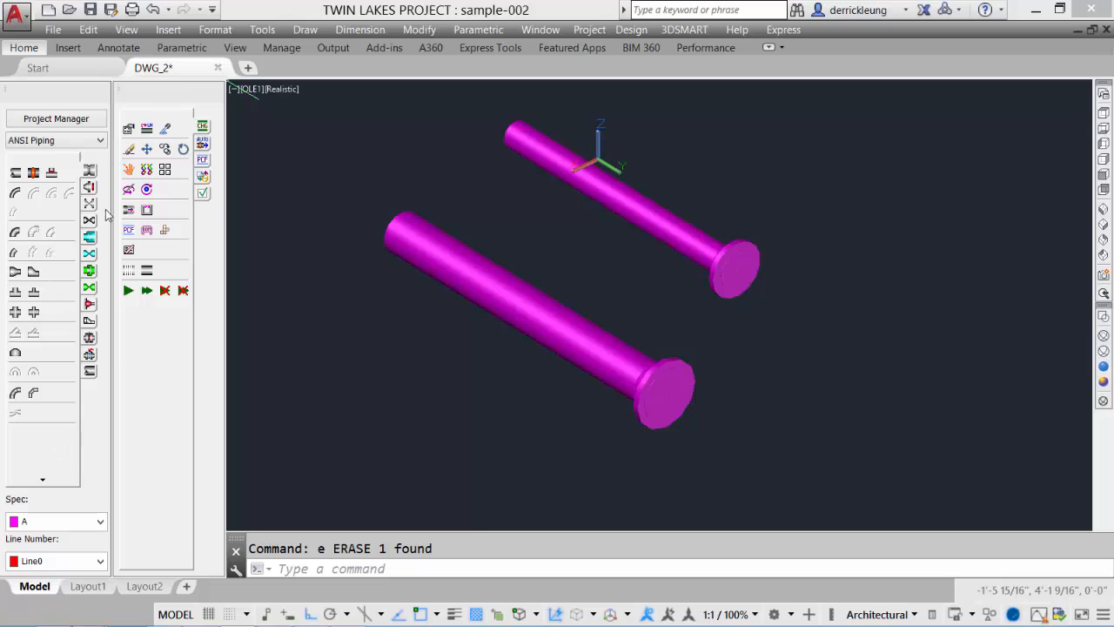
pyautogui.click(90, 187)
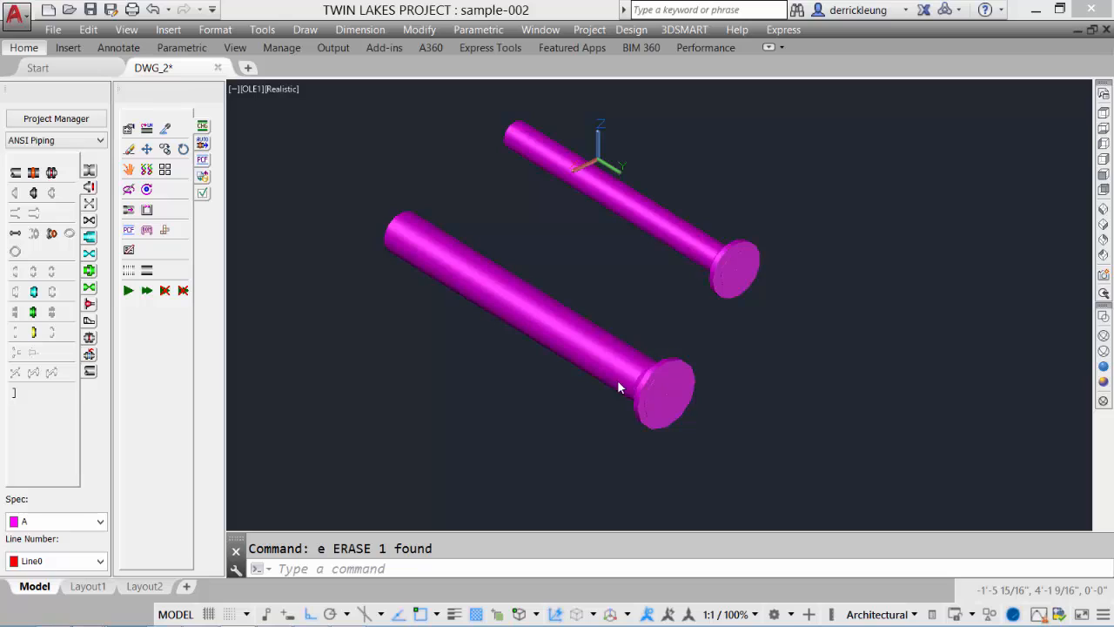
# Connect a Flange Cover to the flanged end of each of the two pipes, using spec A.
pyautogui.click(17, 394)
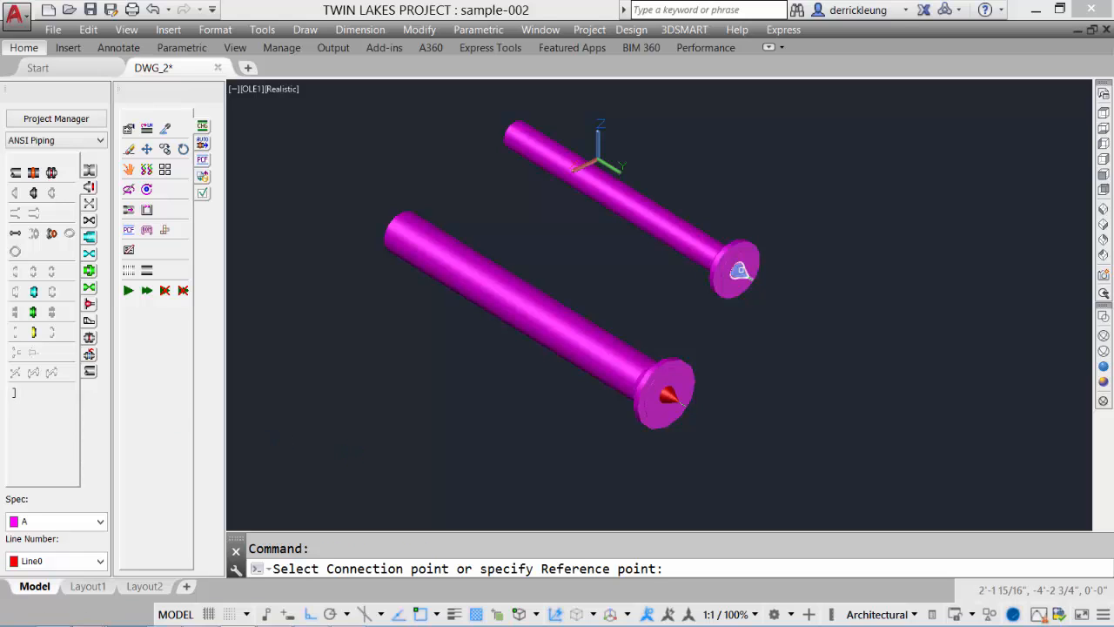
pyautogui.click(739, 270)
pyautogui.scroll(3, 739, 270)
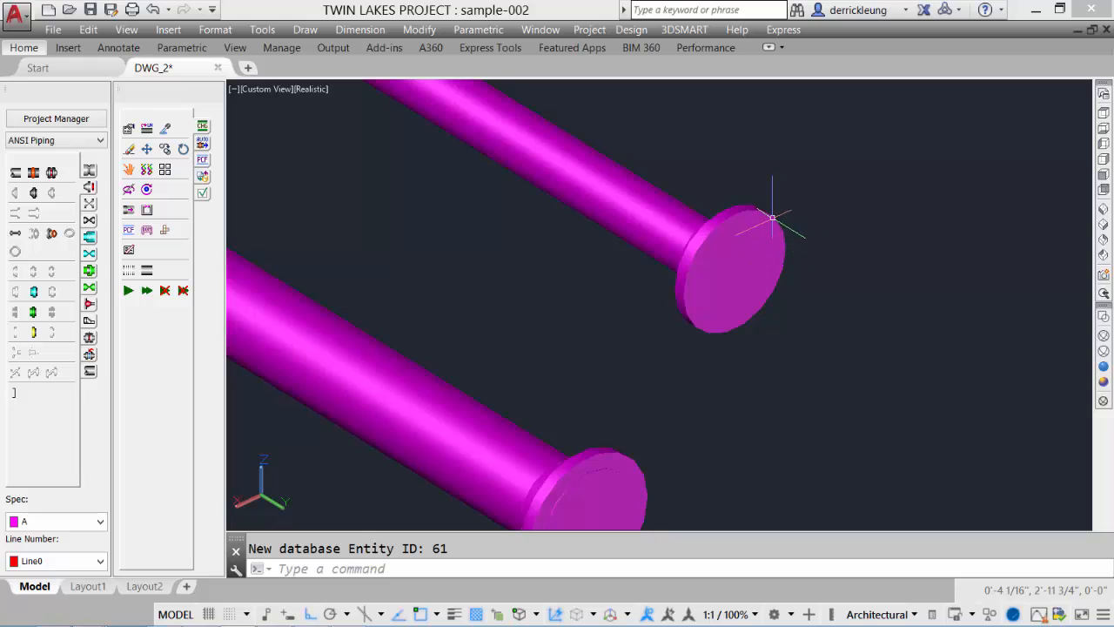
pyautogui.scroll(-3, 771, 217)
pyautogui.click(16, 393)
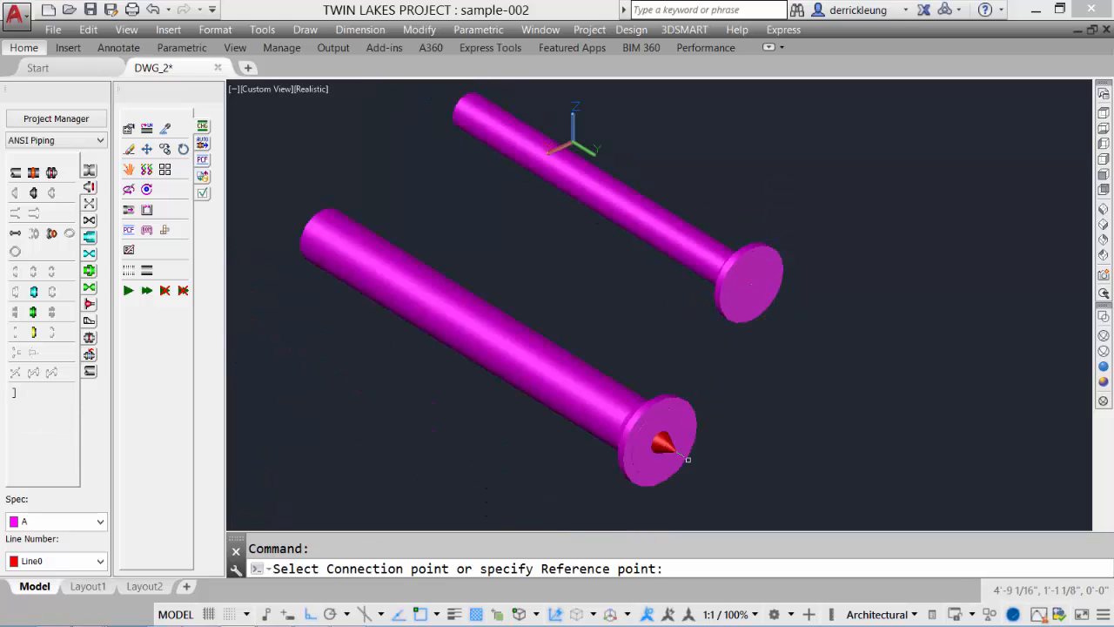
pyautogui.click(715, 451)
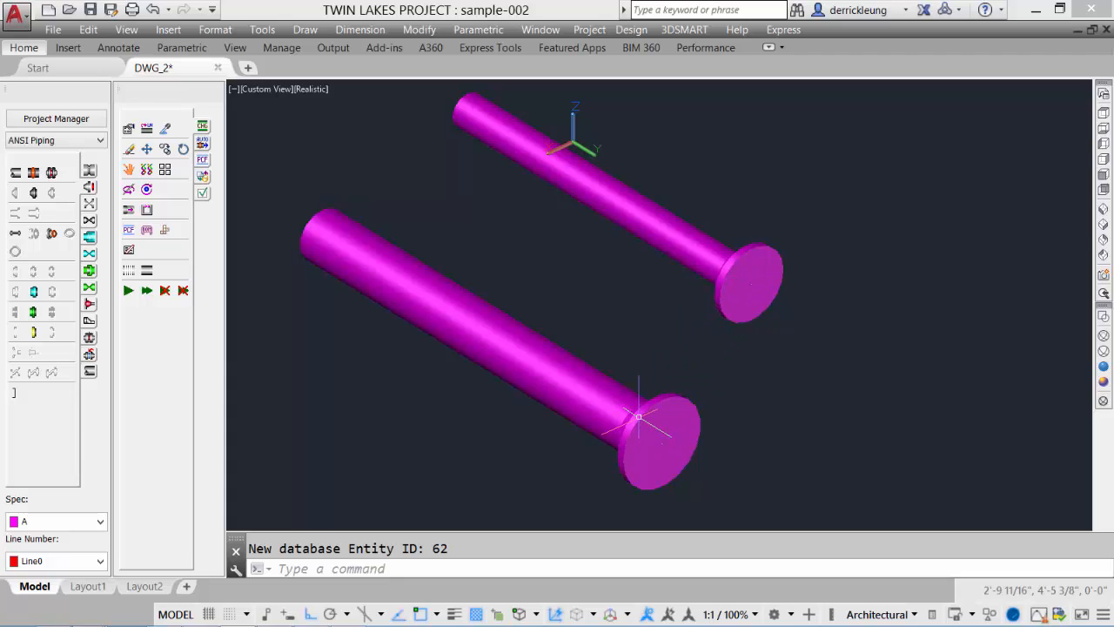
# Place a free-standing 150 lb Flange Cover of nominal pipe size 8 in open space beyond the smaller pipe.
pyautogui.click(15, 393)
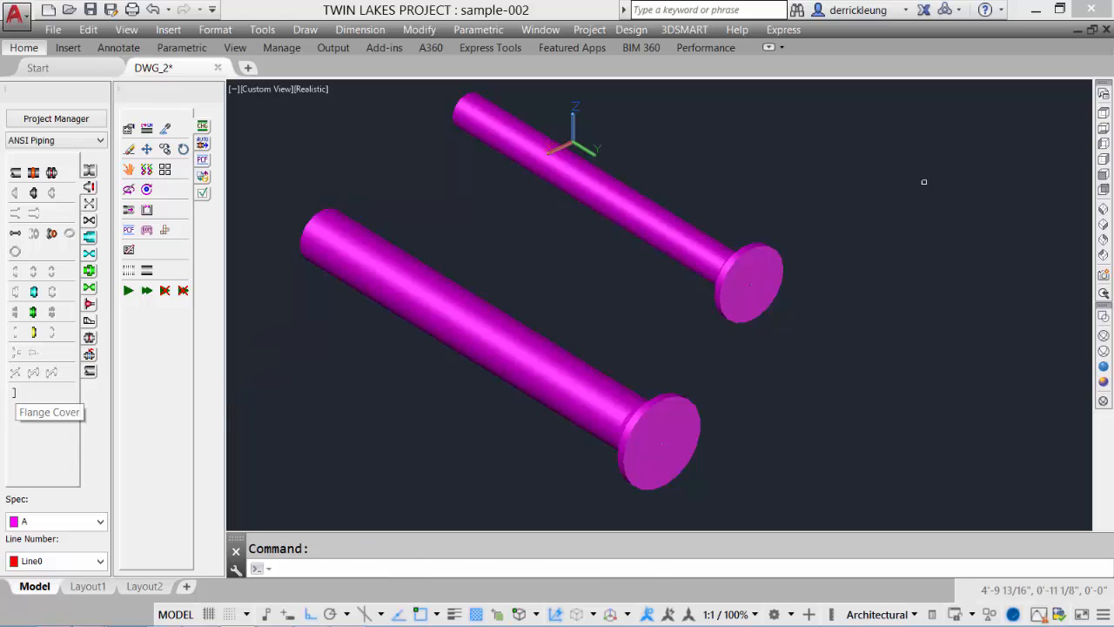
pyautogui.click(829, 191)
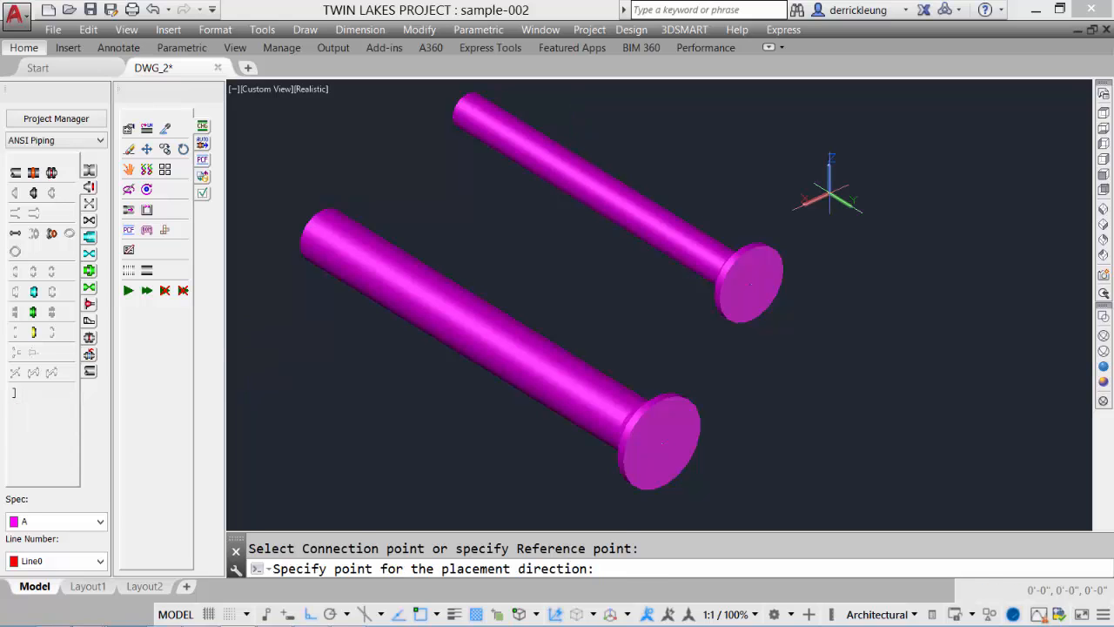
pyautogui.click(944, 148)
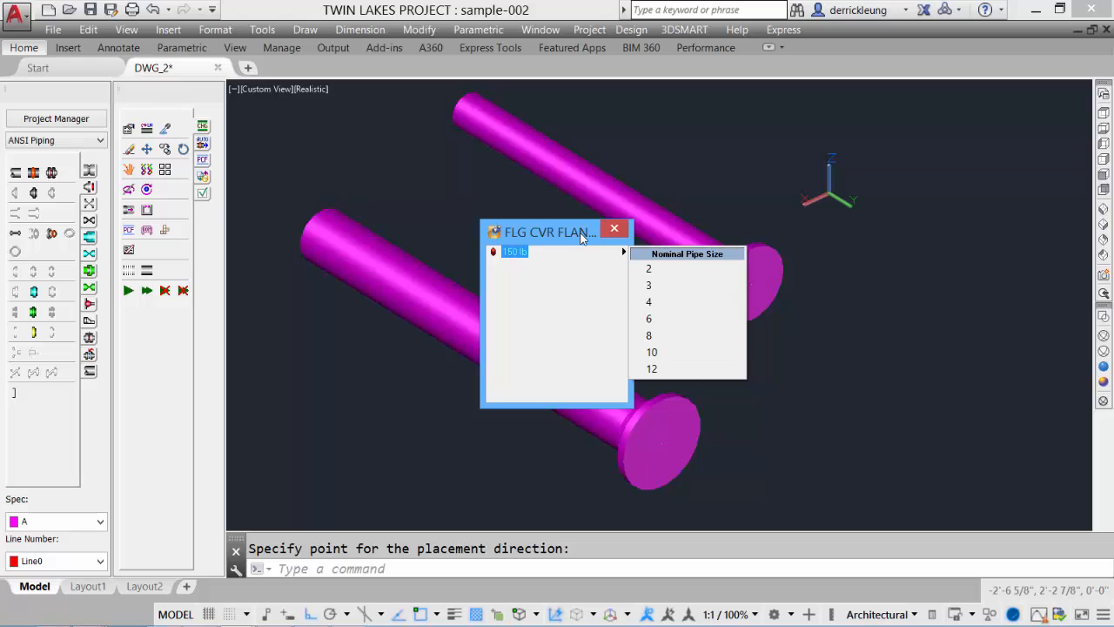
pyautogui.click(682, 337)
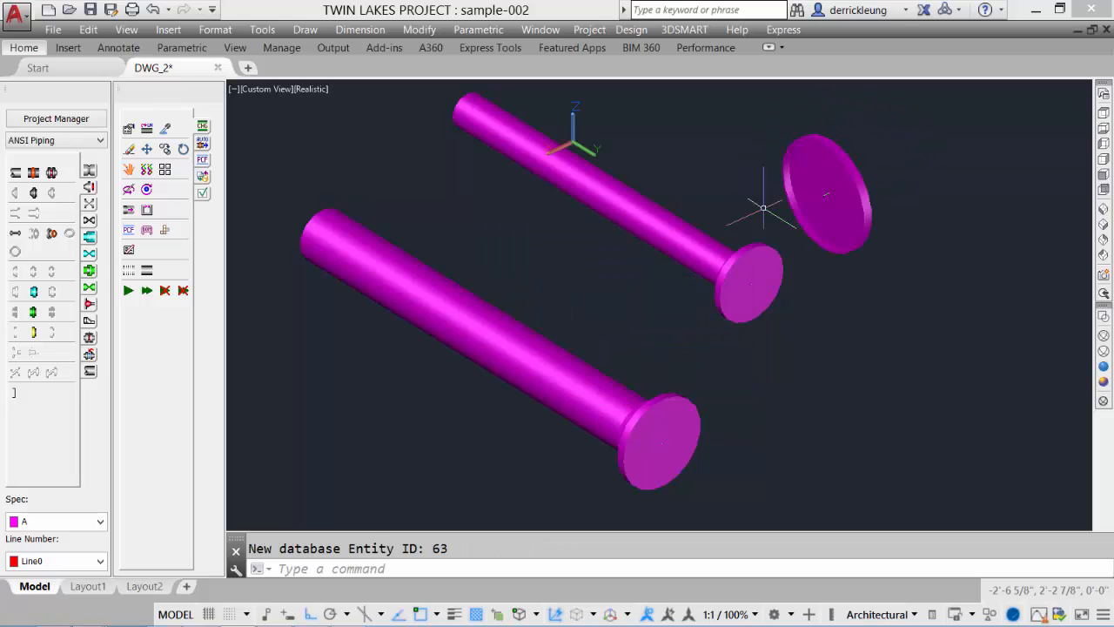
pyautogui.scroll(3, 853, 217)
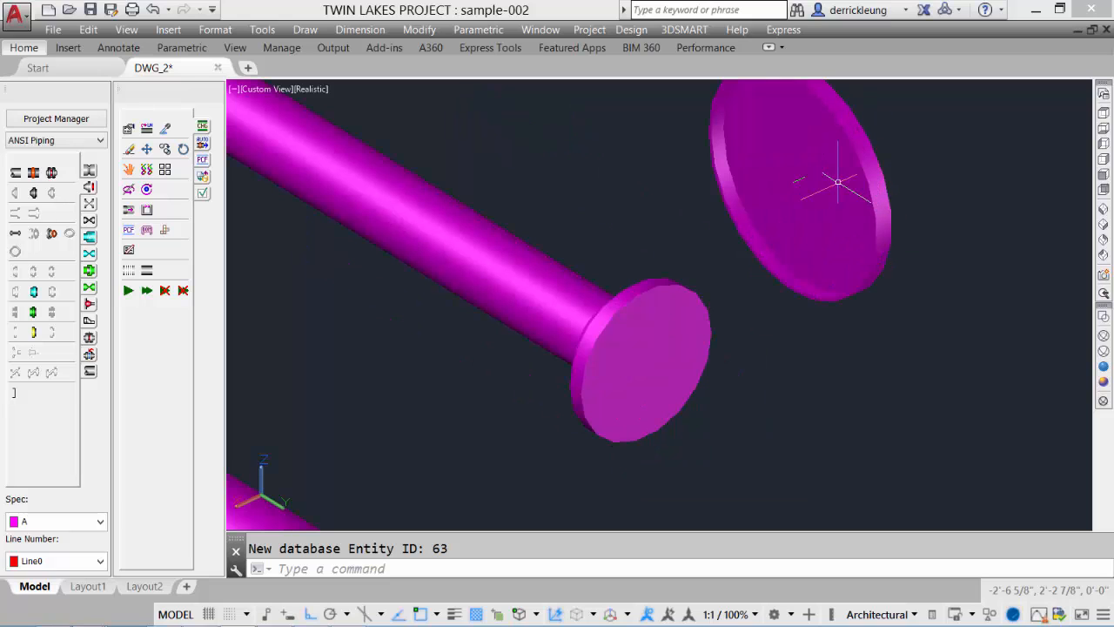
pyautogui.scroll(-3, 798, 230)
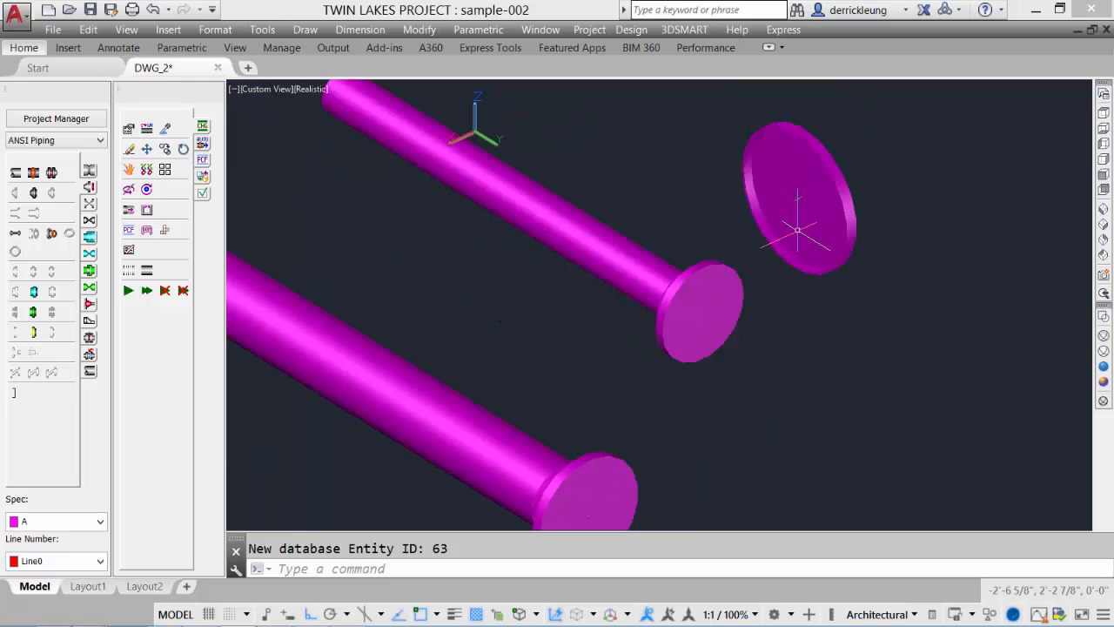